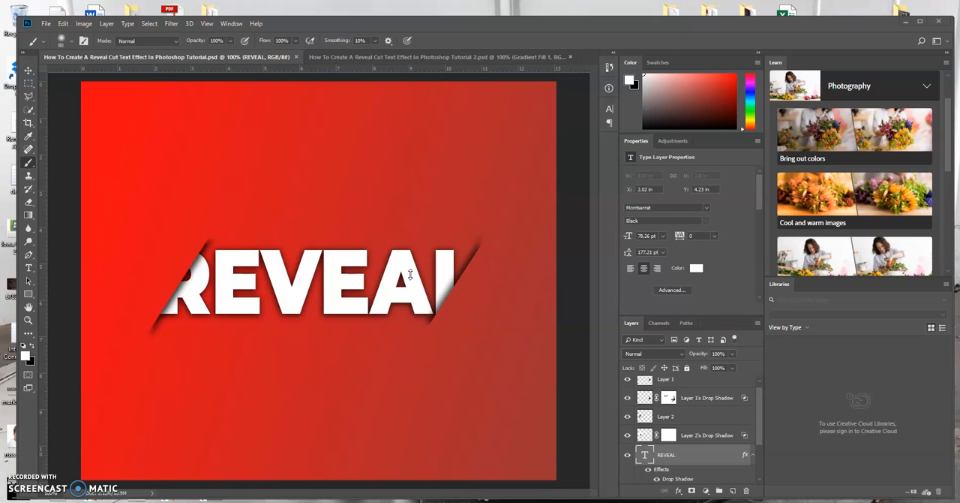
Step: In the document ending in "Tutorial 2.psd", add horizontal text reading REVEAL in white Montserrat Black at 72 pt
{"action": "left_click", "coordinate": [461, 58]}
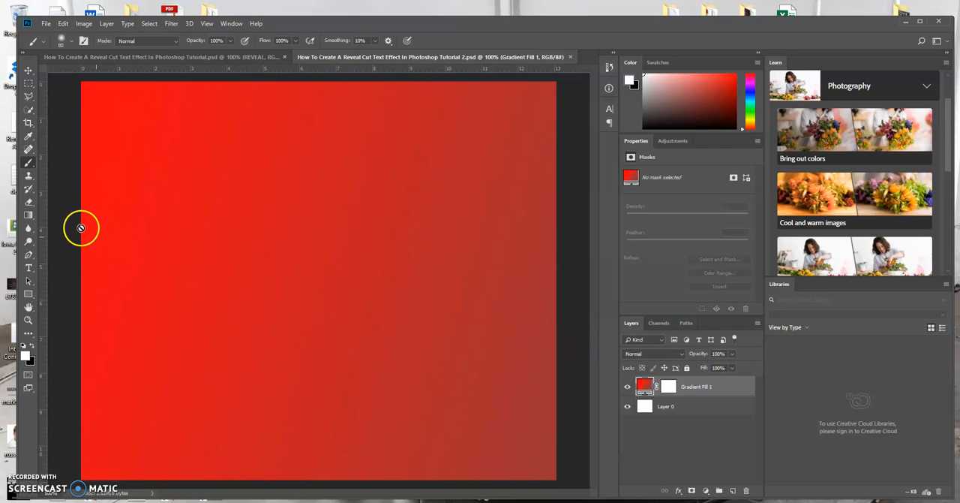
{"action": "left_click", "coordinate": [29, 268]}
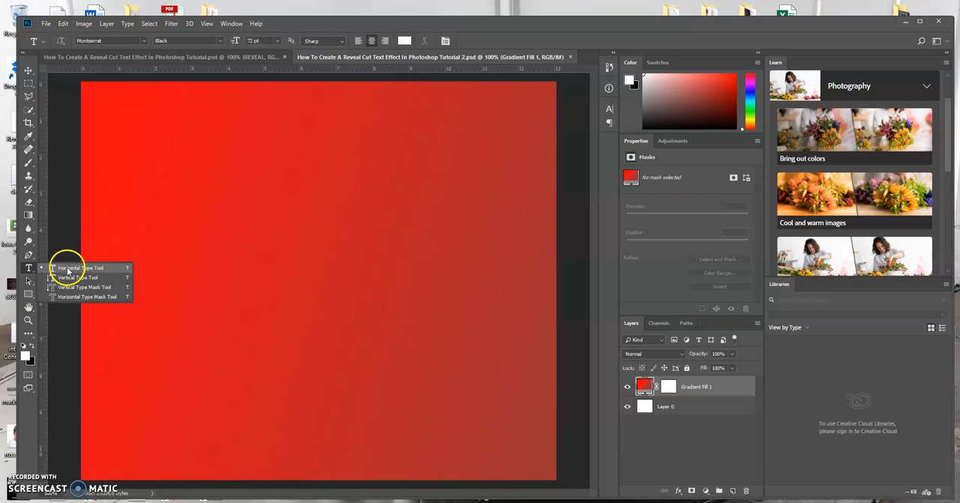
{"action": "left_click", "coordinate": [68, 269]}
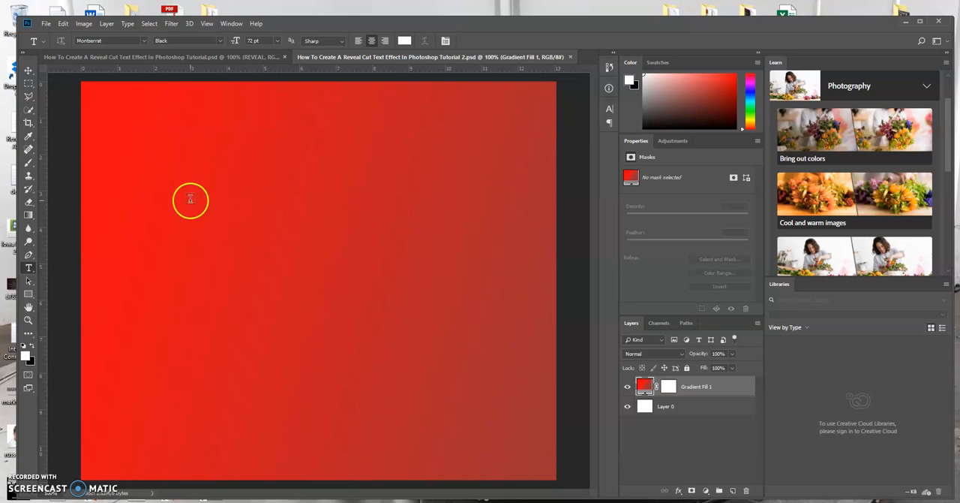
{"action": "left_click", "coordinate": [209, 264]}
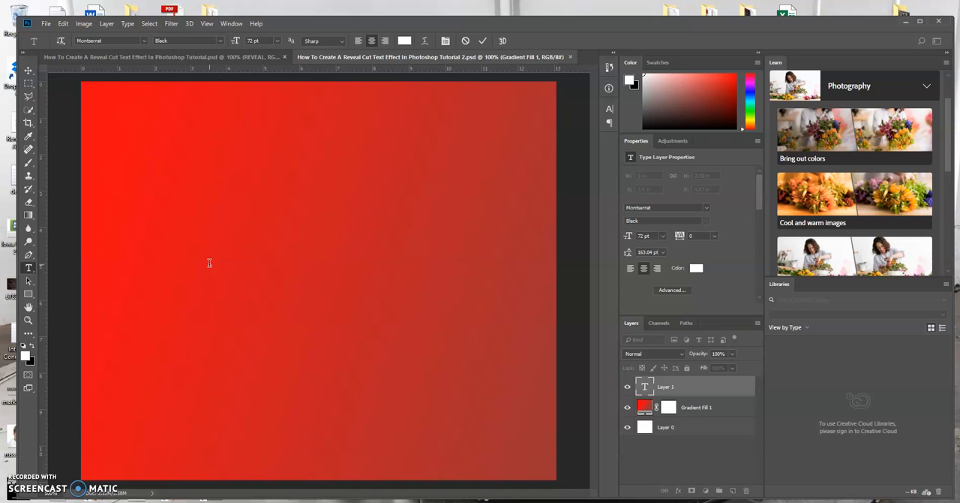
{"action": "type", "text": "REVEAL"}
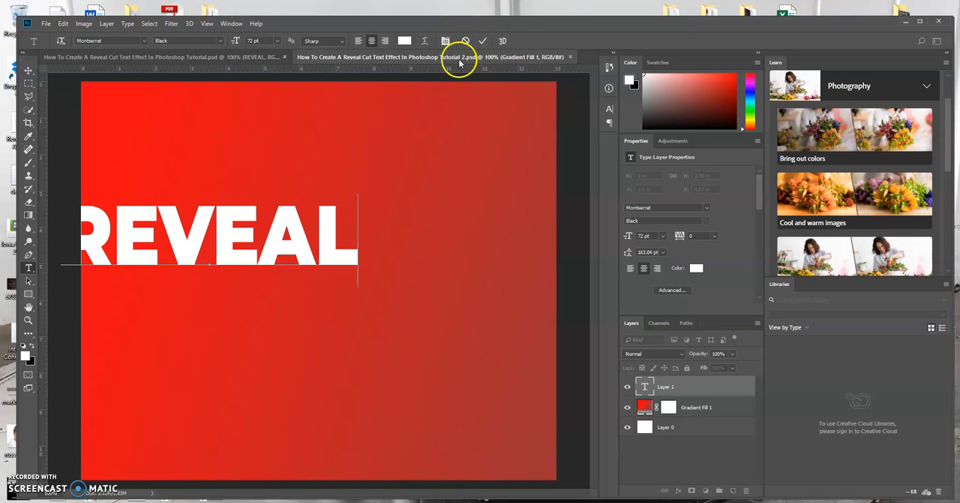
{"action": "left_click", "coordinate": [484, 41]}
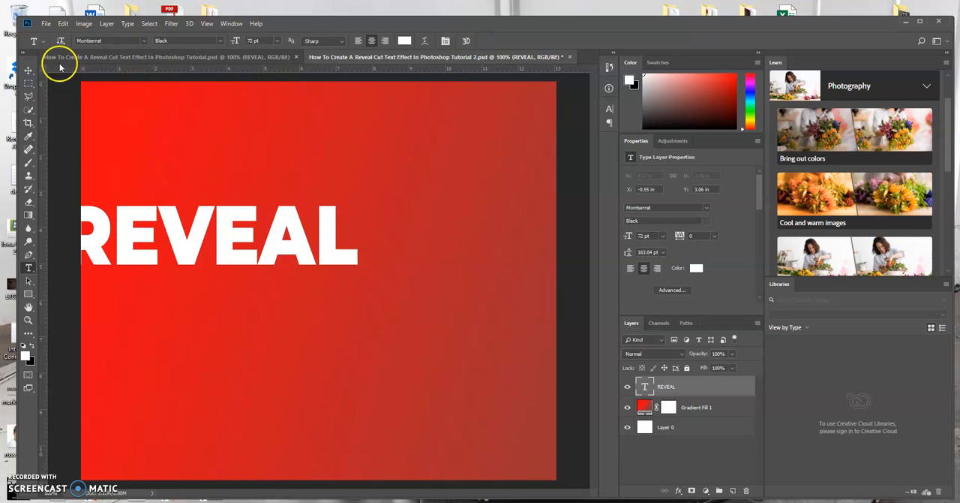
Step: Move the REVEAL text to the middle of the canvas, at about X 2.4 in and Y 4.31 in
{"action": "left_click", "coordinate": [28, 70]}
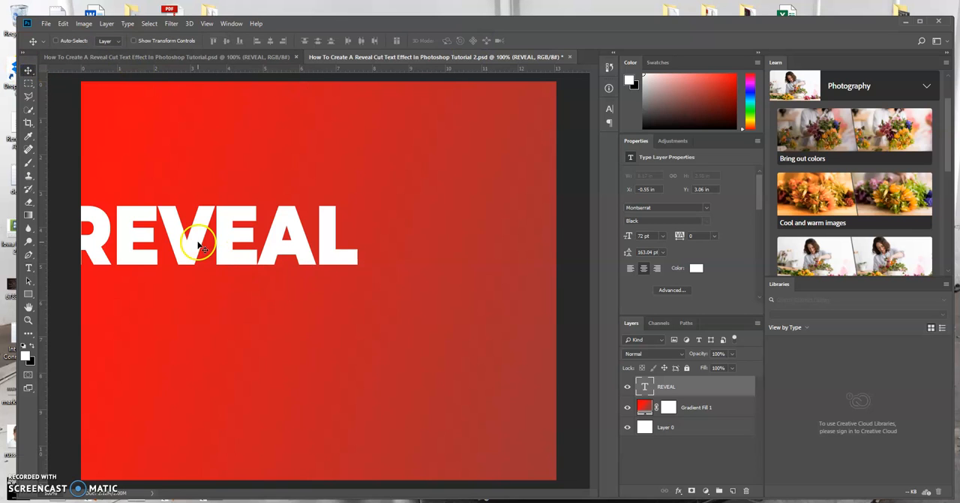
{"action": "left_click_drag", "start_coordinate": [193, 241], "coordinate": [309, 289]}
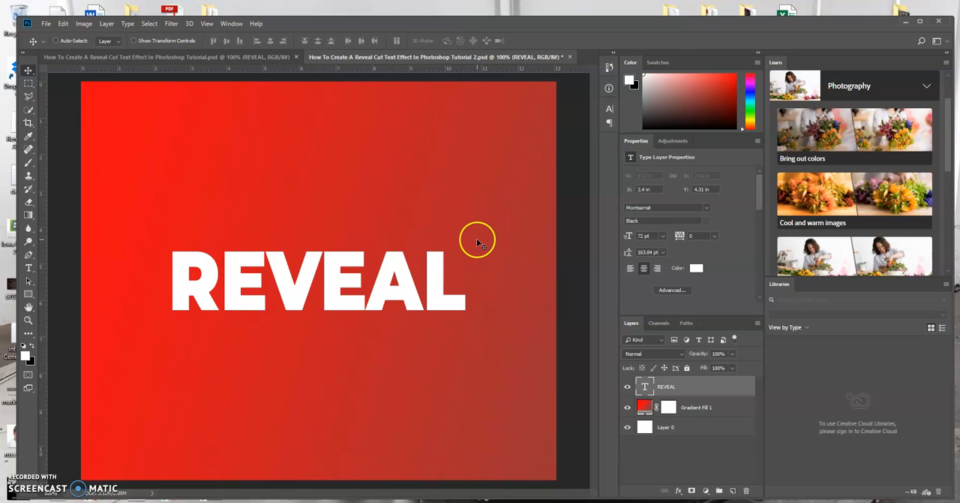
{"action": "left_click", "coordinate": [697, 392]}
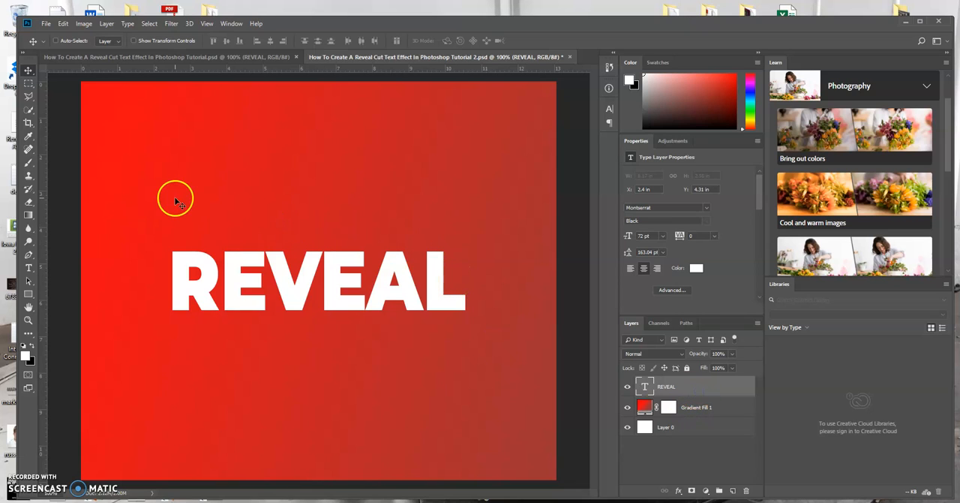
Step: Draw a triangular Polygonal Lasso selection about 1.81 by 2.9 in, its slanted edge cutting diagonally through the letter R
{"action": "left_click", "coordinate": [28, 96]}
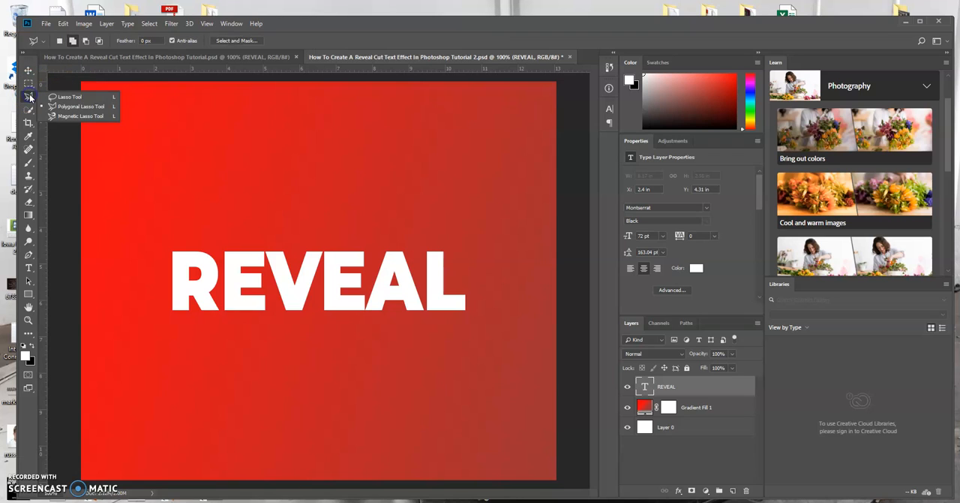
{"action": "left_click", "coordinate": [72, 108]}
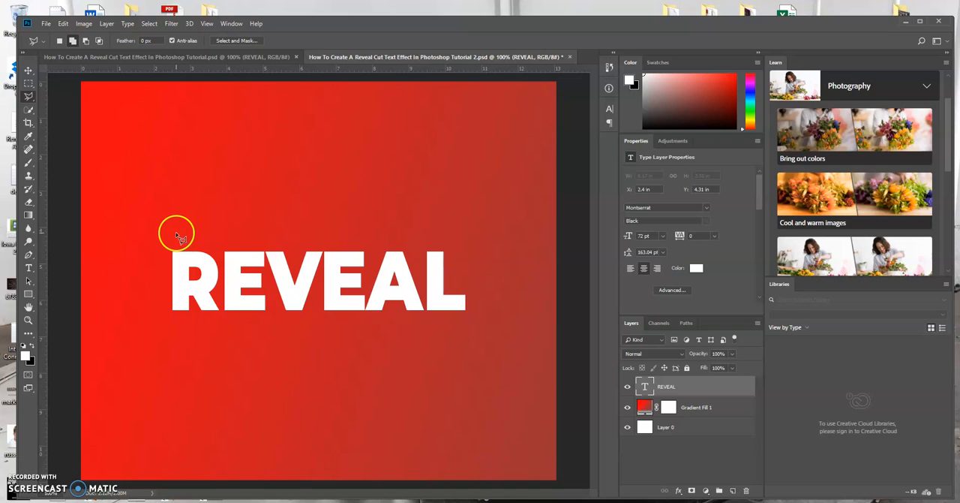
{"action": "left_click", "coordinate": [227, 224]}
{"action": "left_click", "coordinate": [161, 330]}
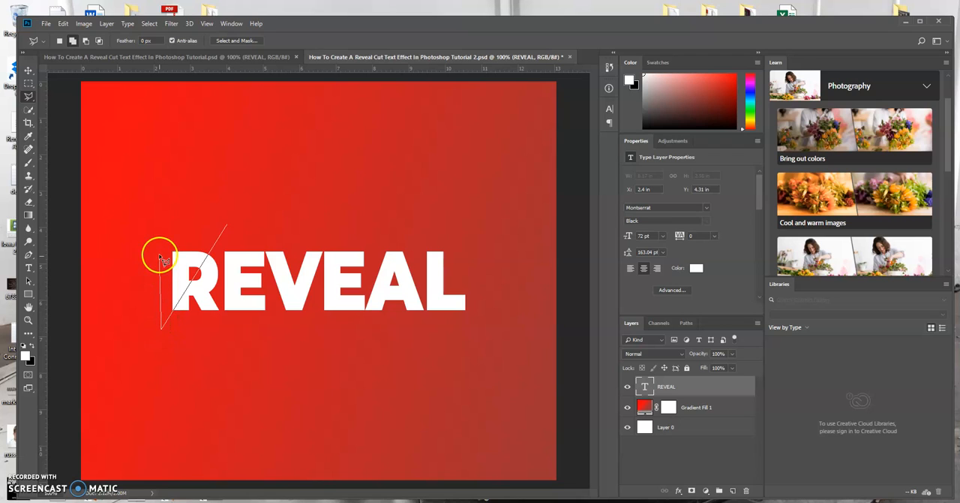
{"action": "left_click", "coordinate": [161, 225]}
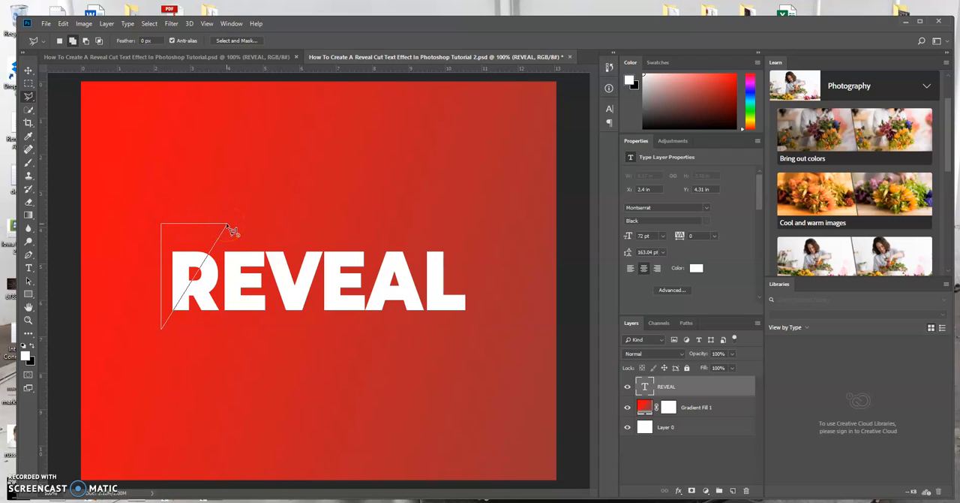
{"action": "left_click", "coordinate": [228, 225]}
{"action": "left_click", "coordinate": [293, 220]}
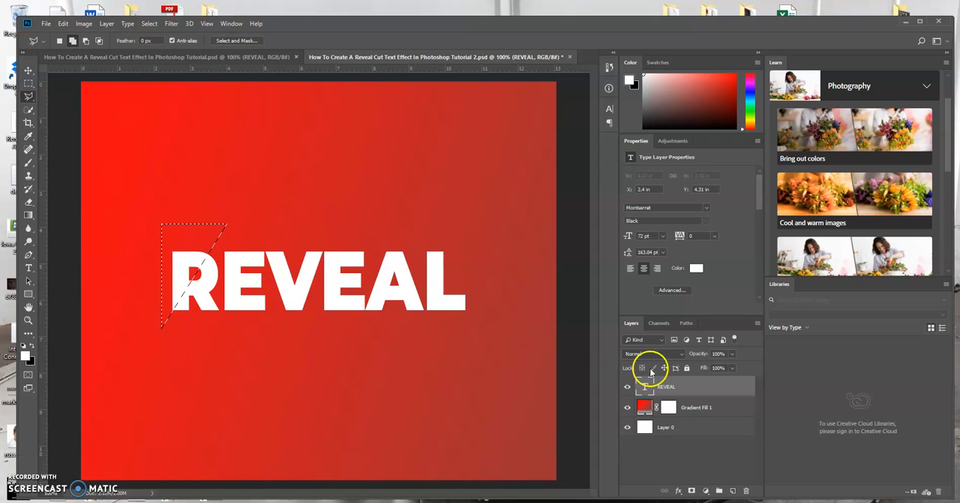
Step: Duplicate the Gradient Fill 1 layer and rasterize the copy
{"action": "left_click", "coordinate": [693, 410]}
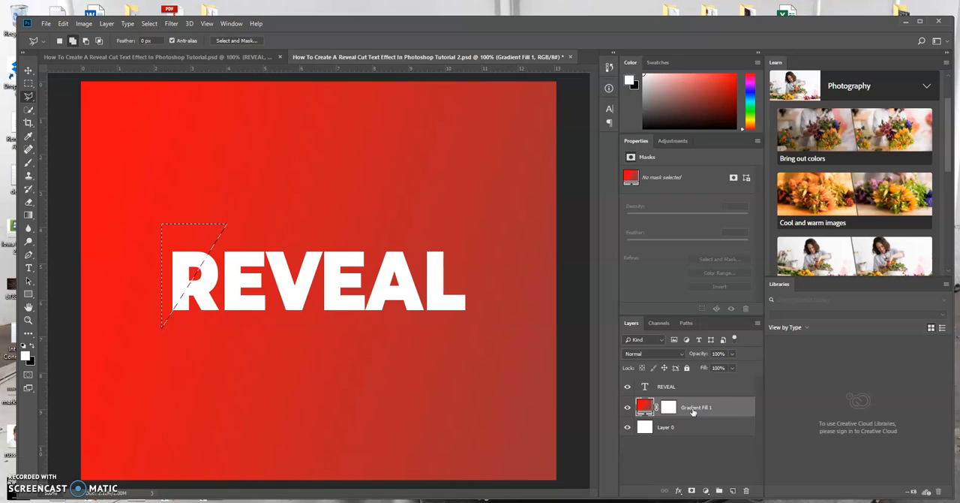
{"action": "key", "text": "ctrl+j"}
{"action": "left_click", "coordinate": [691, 409]}
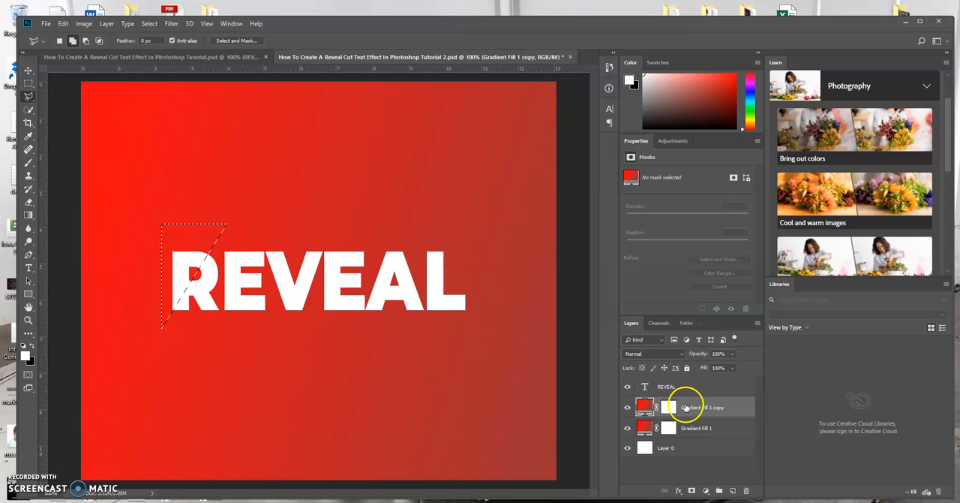
{"action": "right_click", "coordinate": [689, 407]}
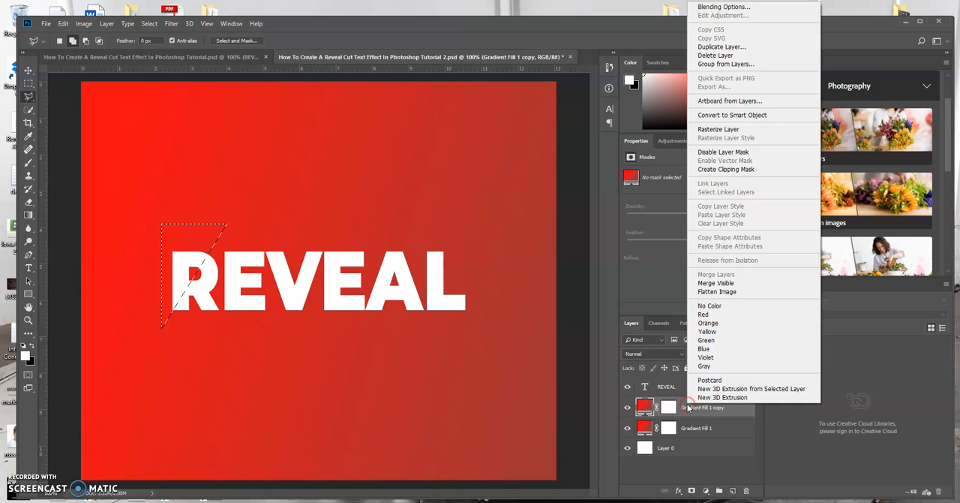
{"action": "left_click", "coordinate": [714, 131]}
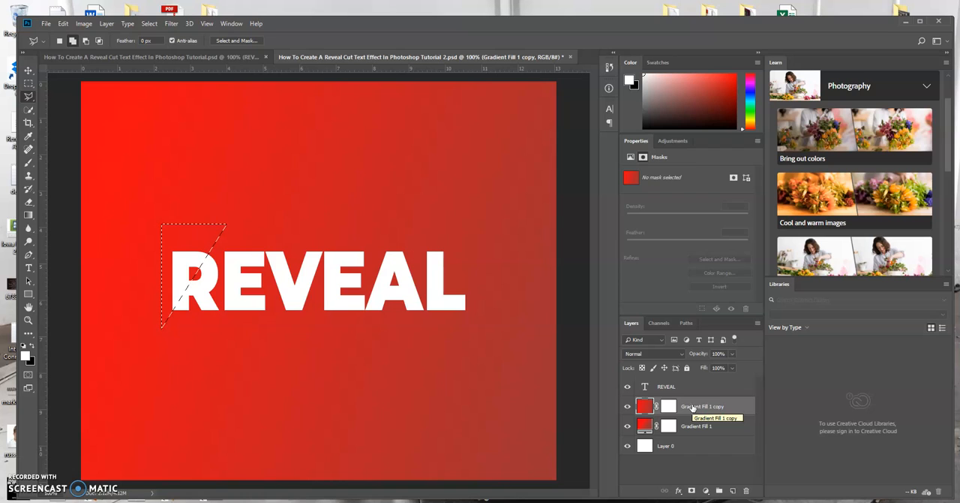
Step: Copy the selected triangle of the rasterized gradient to a new layer and check it by temporarily hiding all other layers
{"action": "key", "text": "ctrl+j"}
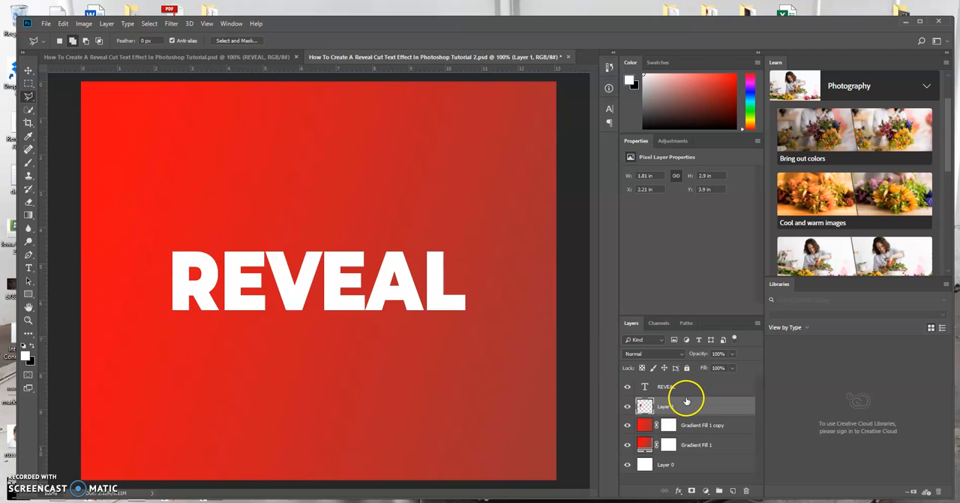
{"action": "left_click", "coordinate": [627, 385]}
{"action": "left_click", "coordinate": [627, 425]}
{"action": "left_click", "coordinate": [627, 445]}
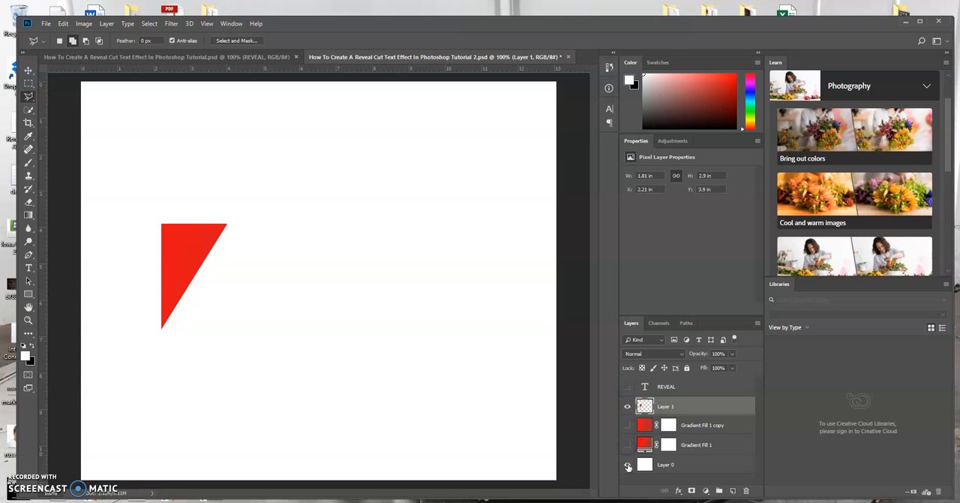
{"action": "left_click", "coordinate": [627, 463]}
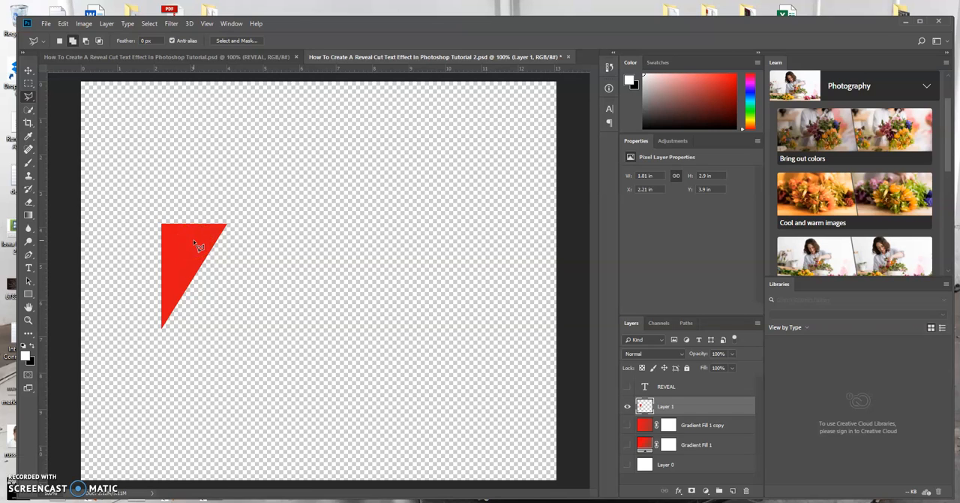
{"action": "left_click", "coordinate": [628, 388]}
{"action": "left_click_drag", "start_coordinate": [628, 426], "coordinate": [629, 466]}
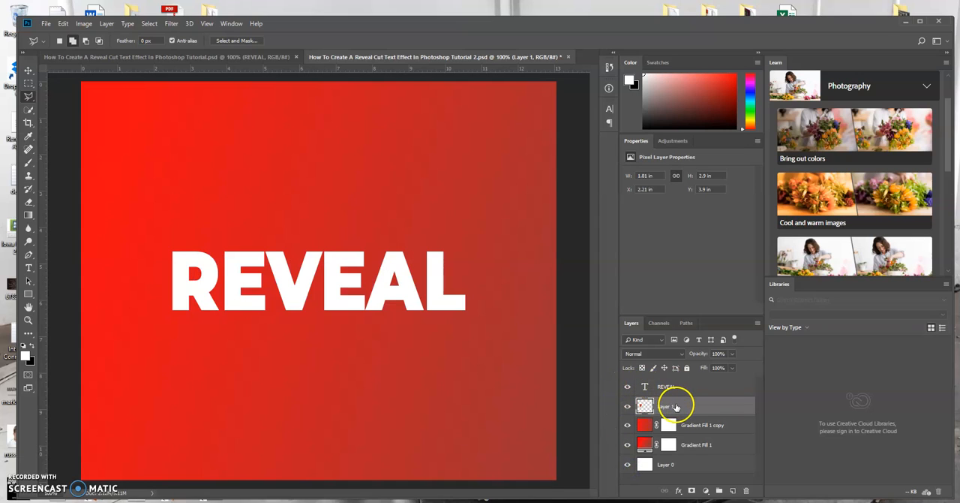
Step: Select a triangle about 1.88 by 2.67 in cutting diagonally through the L and copy it from Gradient Fill 1 copy to a new layer
{"action": "left_click", "coordinate": [462, 232]}
{"action": "left_click", "coordinate": [488, 328]}
{"action": "left_click", "coordinate": [462, 232]}
{"action": "left_click", "coordinate": [697, 425]}
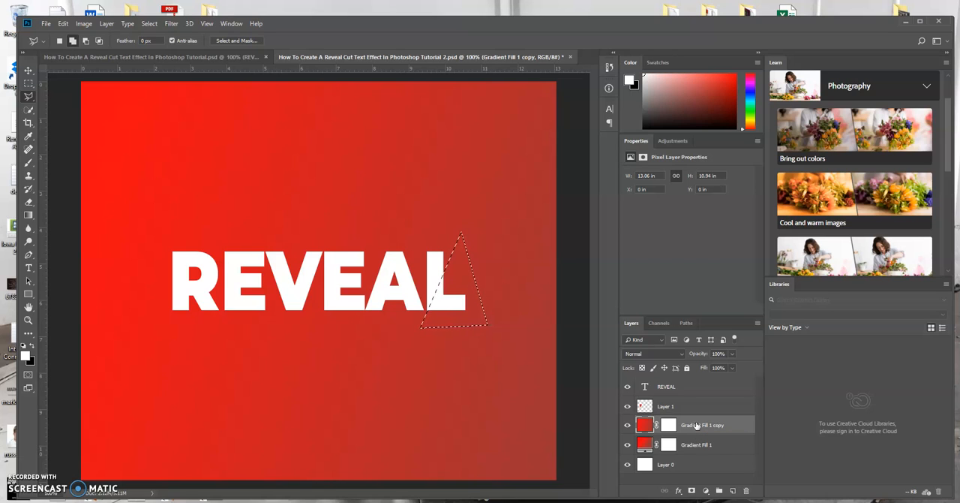
{"action": "left_click", "coordinate": [698, 427]}
{"action": "key", "text": "ctrl+j"}
{"action": "left_click_drag", "start_coordinate": [643, 423], "coordinate": [666, 408]}
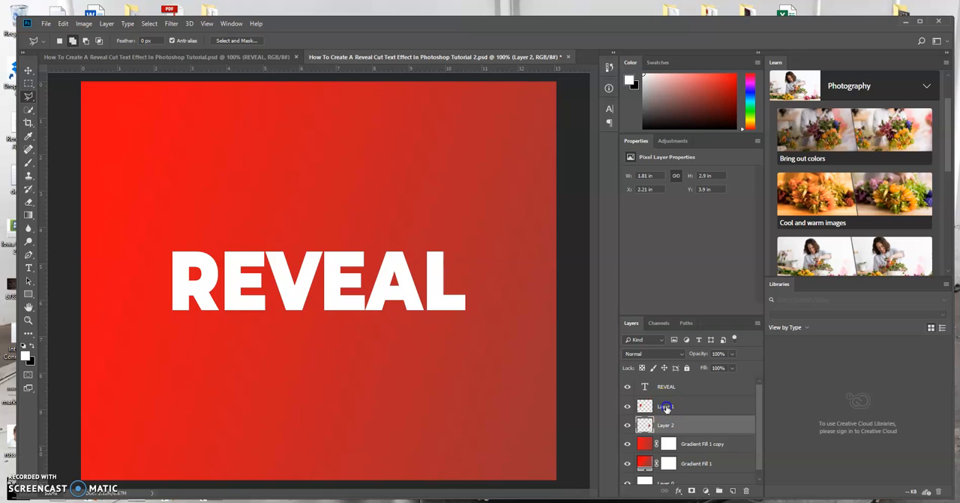
Step: Rename Layer 1 as Left Cut and Layer 2 as Right Cut
{"action": "double_click", "coordinate": [667, 405]}
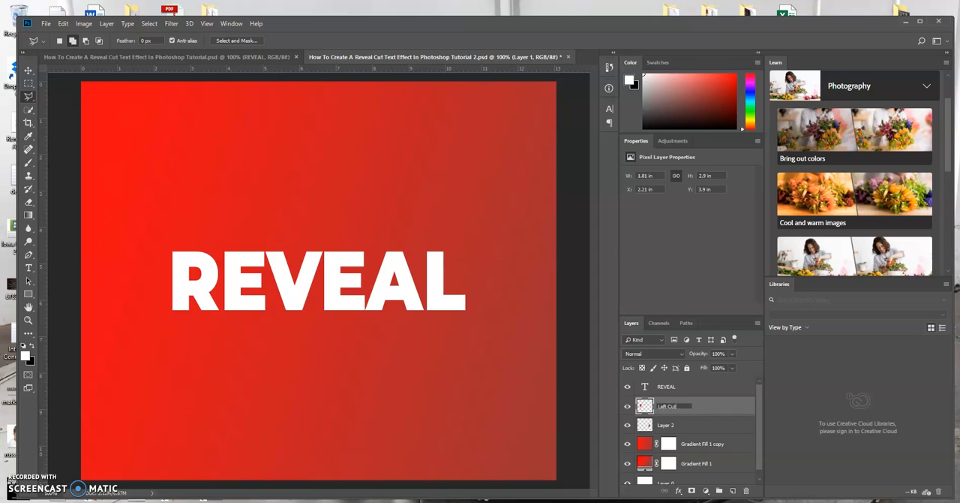
{"action": "key", "text": "Return"}
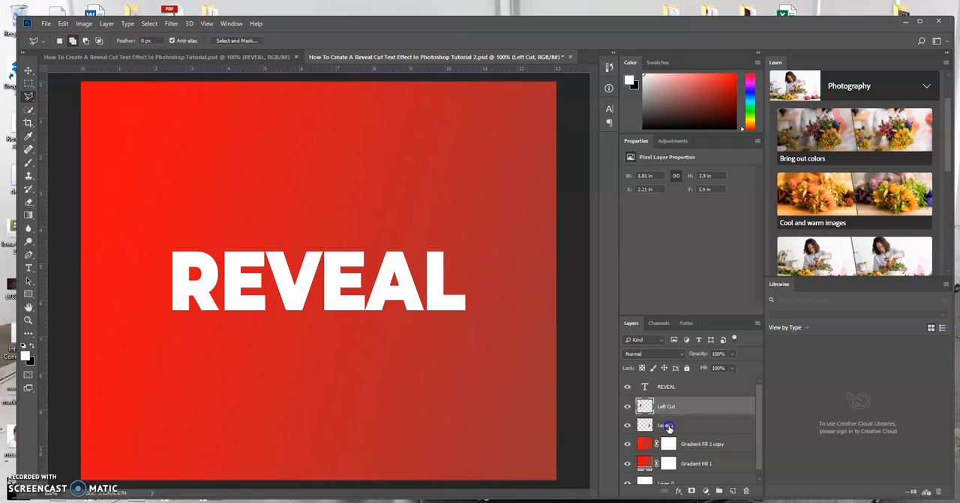
{"action": "double_click", "coordinate": [667, 425]}
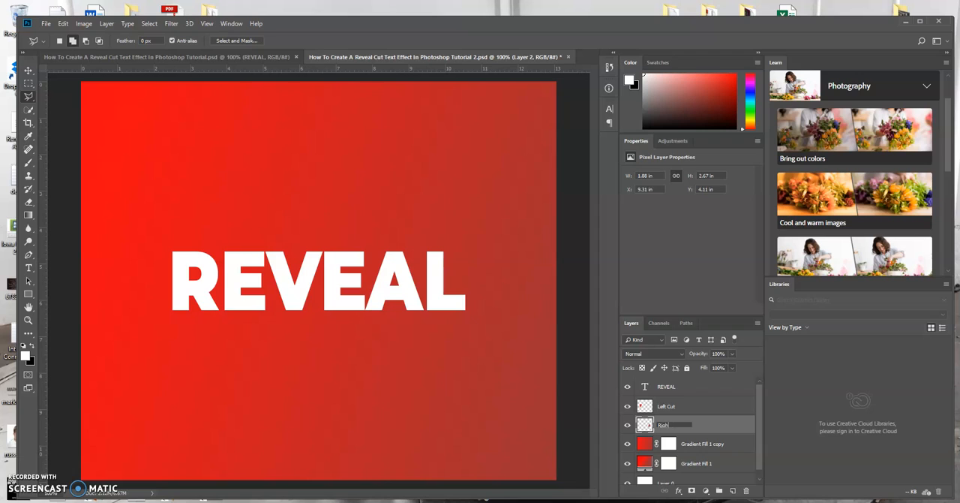
{"action": "key", "text": "Return"}
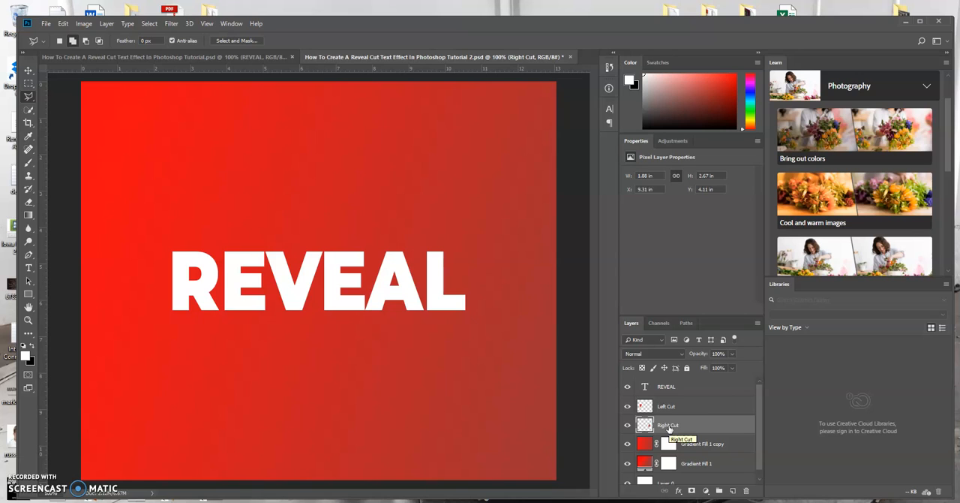
Step: Add a Multiply drop shadow to the Left Cut layer with 75% opacity, 3 px distance, 14% spread and 16 px size
{"action": "left_click", "coordinate": [688, 406]}
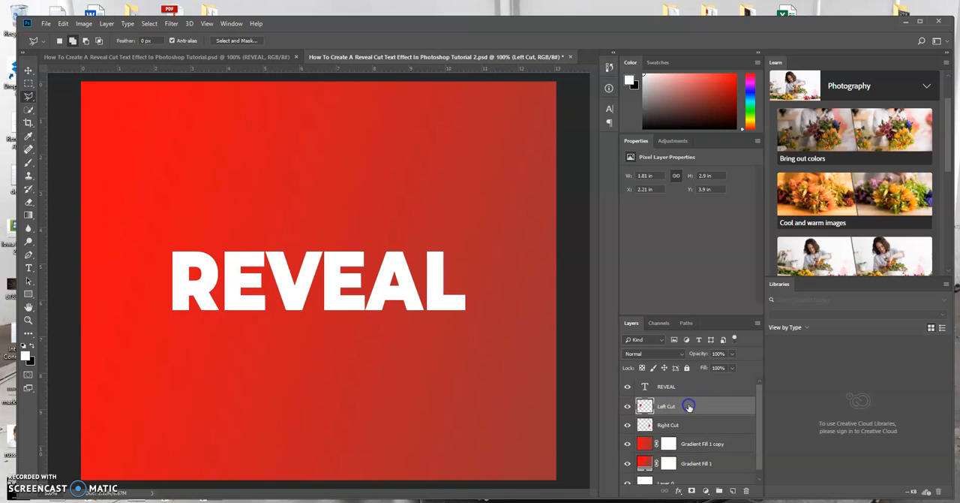
{"action": "left_click", "coordinate": [721, 406]}
{"action": "double_click", "coordinate": [721, 406]}
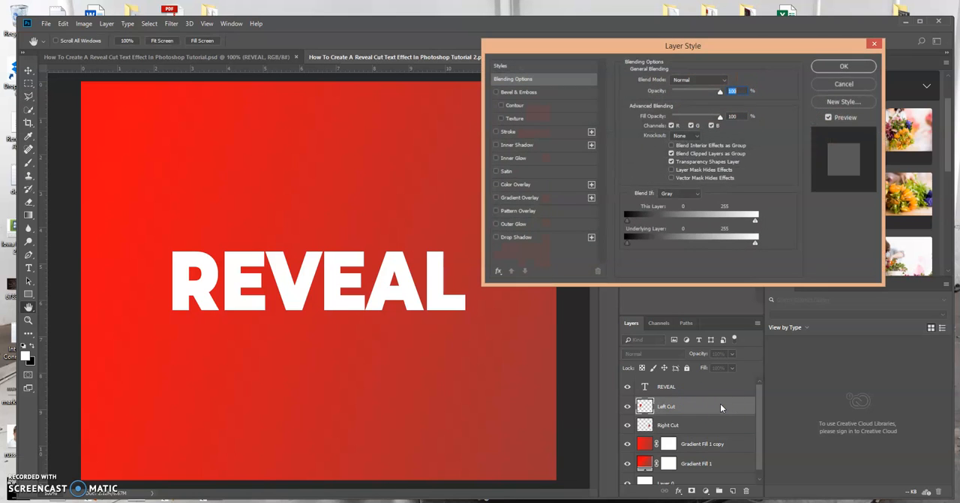
{"action": "left_click", "coordinate": [562, 237]}
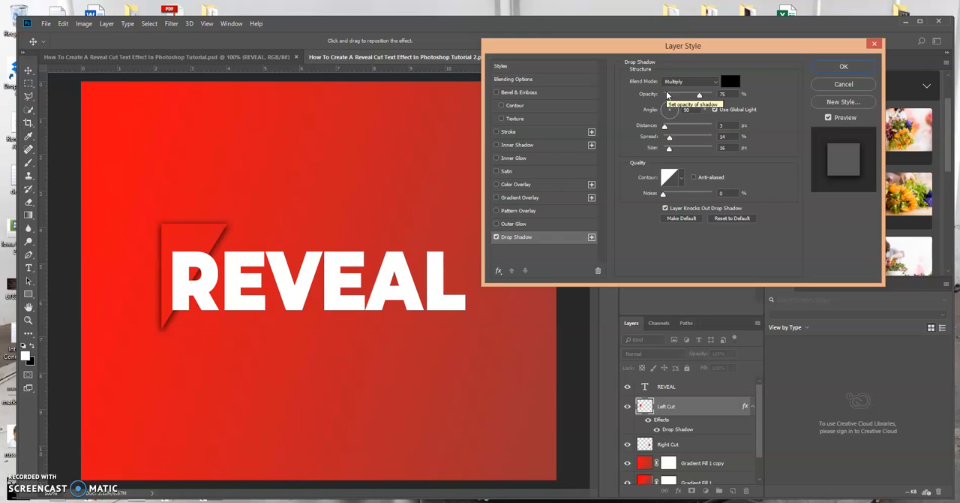
{"action": "left_click", "coordinate": [840, 67]}
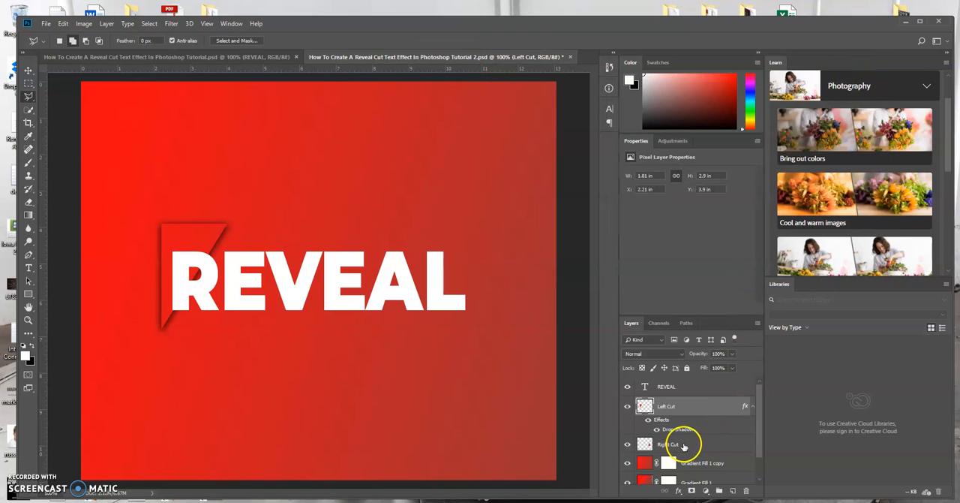
Step: Add a Multiply drop shadow to the Right Cut layer with 75% opacity, 3 px distance, 14% spread and 16 px size
{"action": "left_click", "coordinate": [683, 446]}
{"action": "double_click", "coordinate": [697, 444]}
{"action": "left_click", "coordinate": [560, 236]}
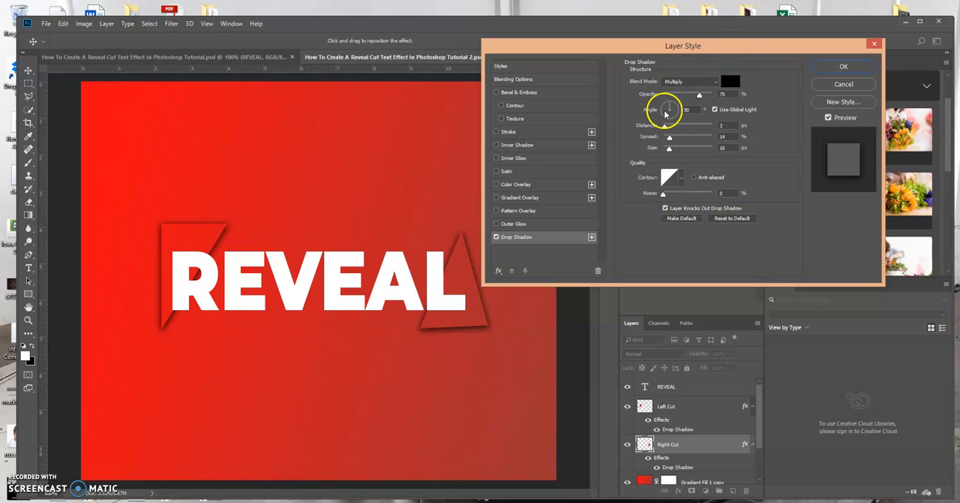
{"action": "left_click", "coordinate": [840, 68]}
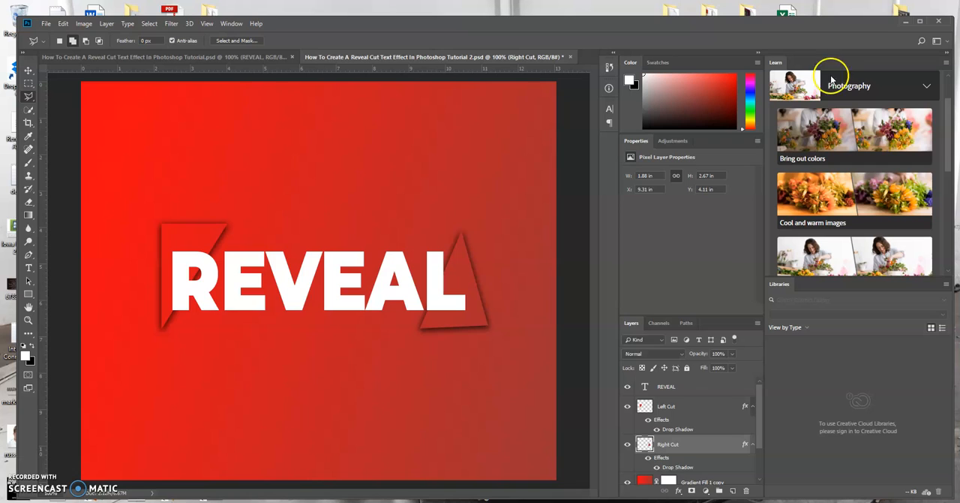
Step: Convert the Left Cut layer's drop shadow effect into its own separate layer
{"action": "left_click", "coordinate": [760, 423]}
{"action": "mouse_move", "coordinate": [760, 422]}
{"action": "left_mouse_down"}
{"action": "mouse_move", "coordinate": [760, 432]}
{"action": "mouse_move", "coordinate": [760, 415]}
{"action": "left_mouse_up"}
{"action": "left_click", "coordinate": [682, 429]}
{"action": "left_click", "coordinate": [681, 429]}
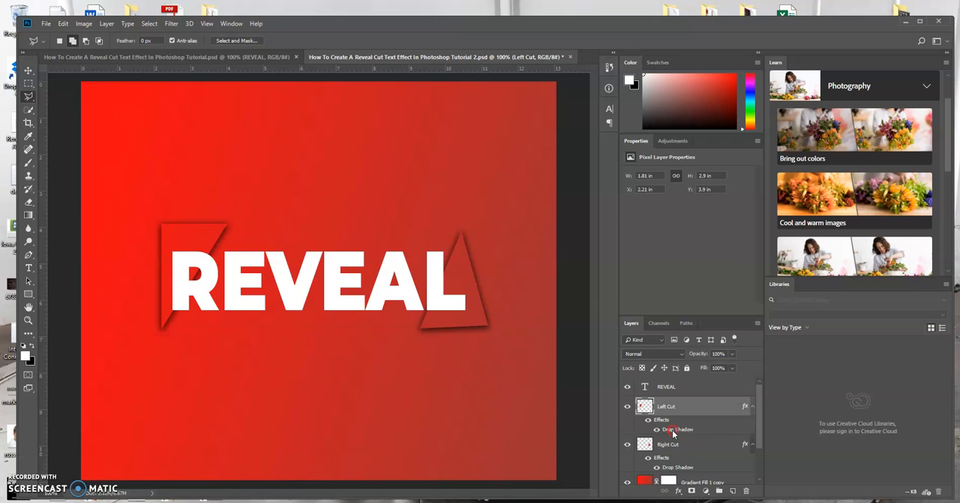
{"action": "right_click", "coordinate": [671, 431]}
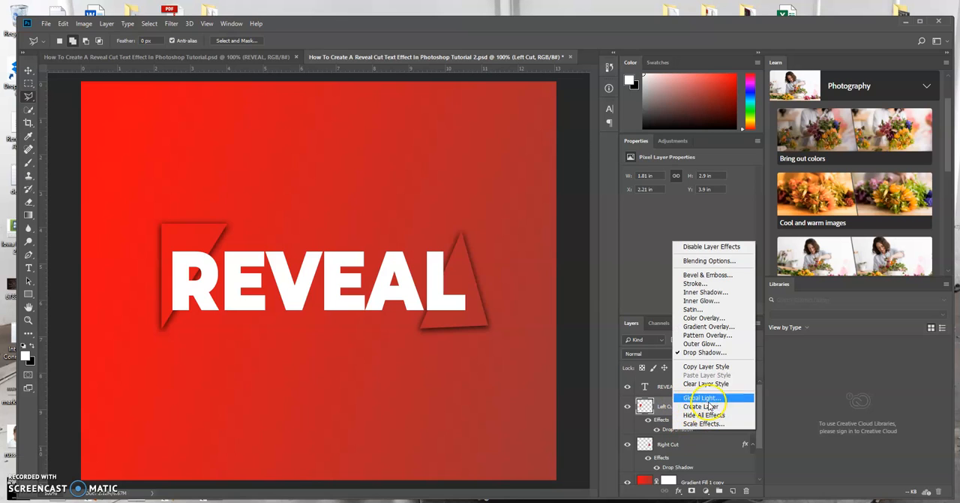
{"action": "left_click", "coordinate": [686, 406]}
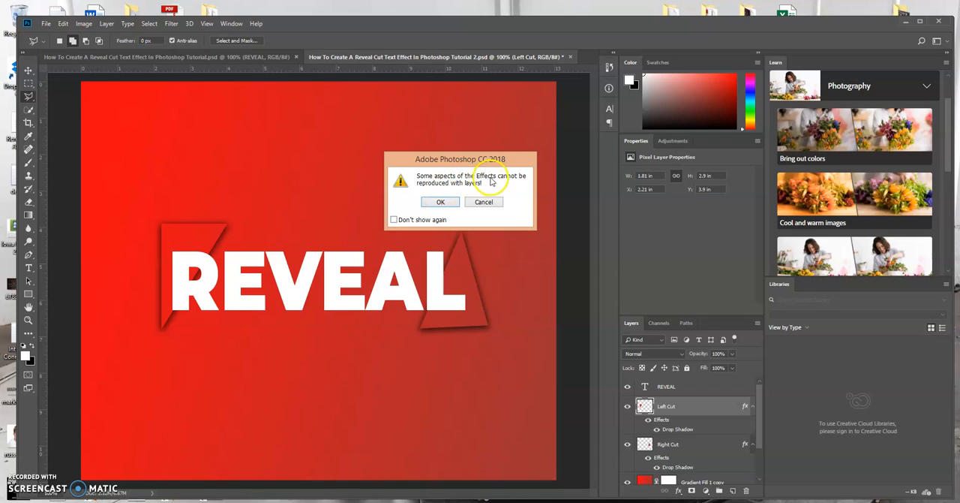
{"action": "left_click", "coordinate": [449, 202]}
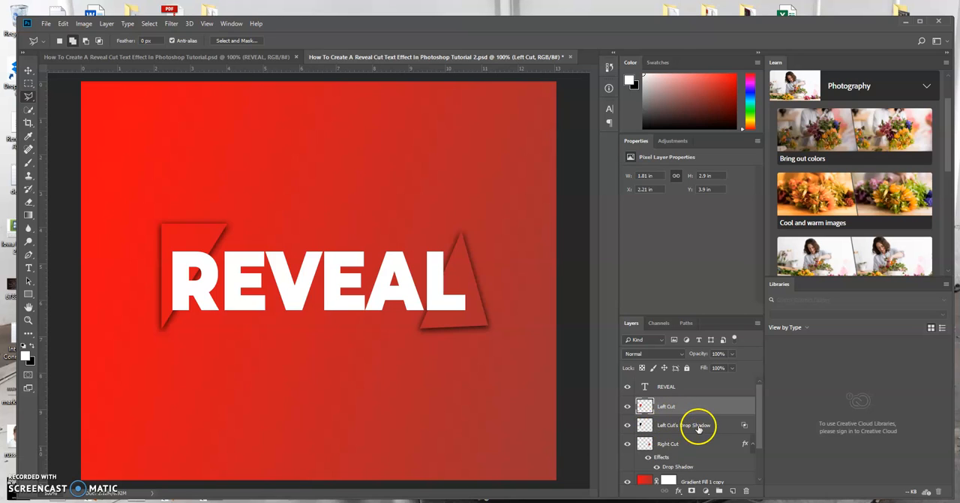
Step: Convert the Right Cut layer's drop shadow effect into its own separate layer
{"action": "mouse_move", "coordinate": [760, 422]}
{"action": "left_mouse_down"}
{"action": "mouse_move", "coordinate": [764, 445]}
{"action": "mouse_move", "coordinate": [762, 431]}
{"action": "left_mouse_up"}
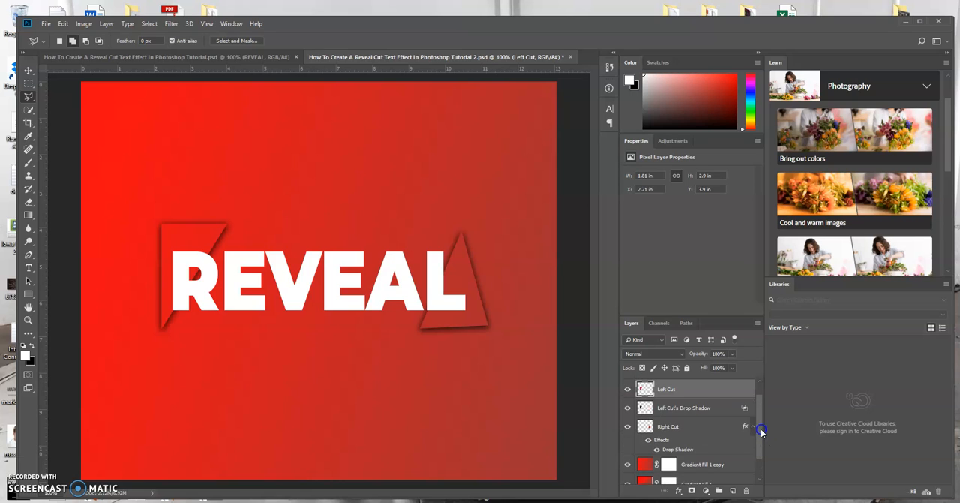
{"action": "left_click", "coordinate": [678, 448]}
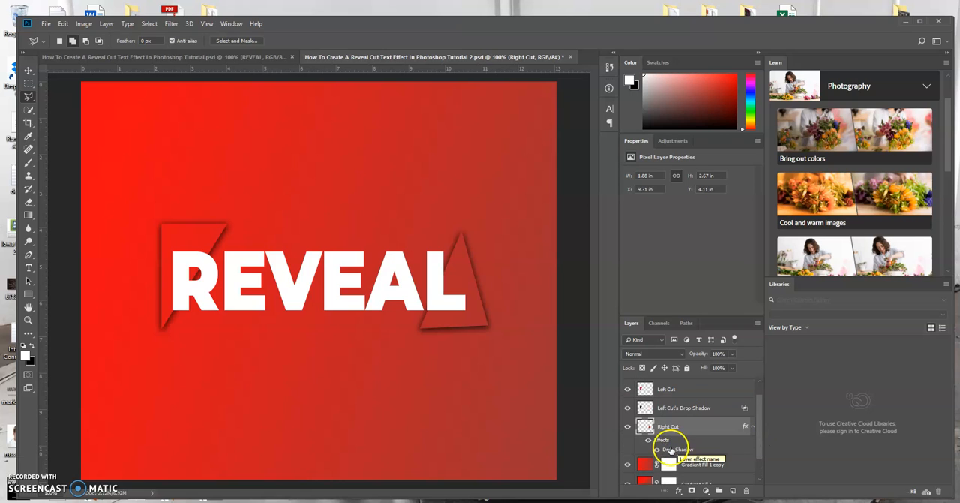
{"action": "right_click", "coordinate": [670, 450]}
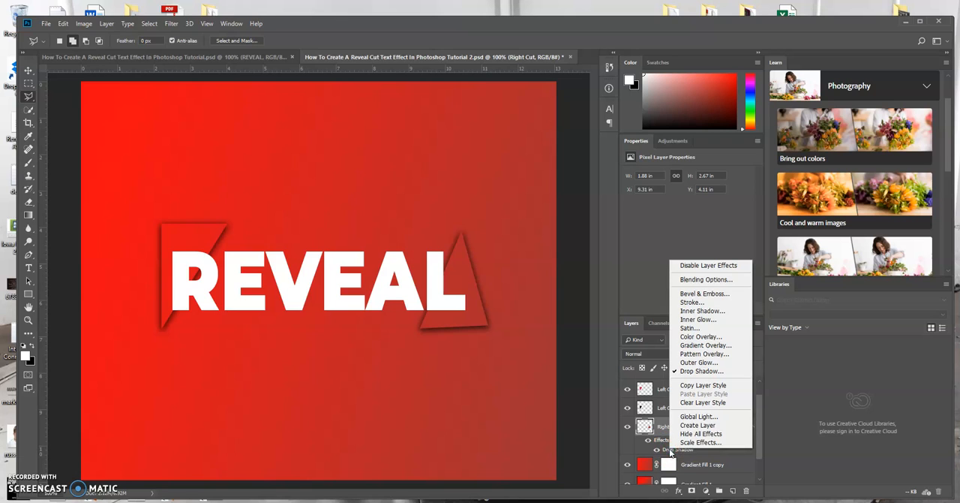
{"action": "left_click", "coordinate": [698, 424]}
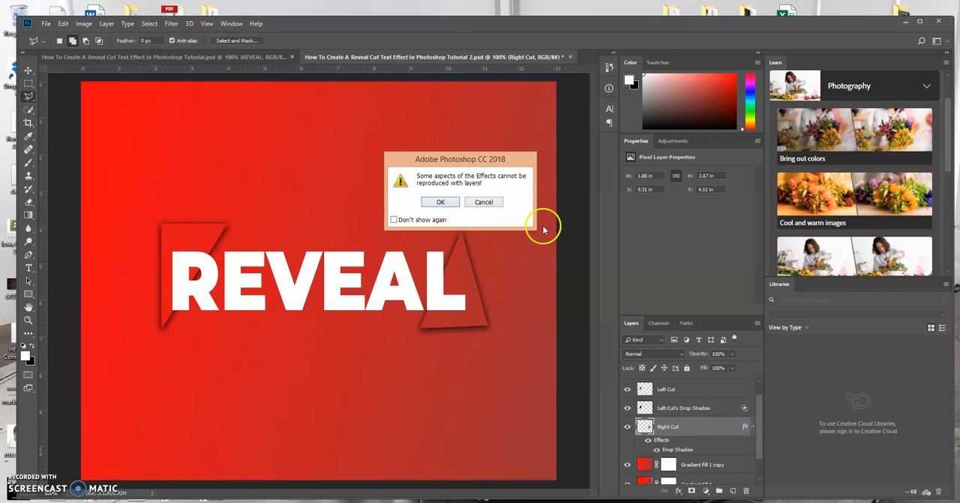
{"action": "left_click", "coordinate": [441, 201]}
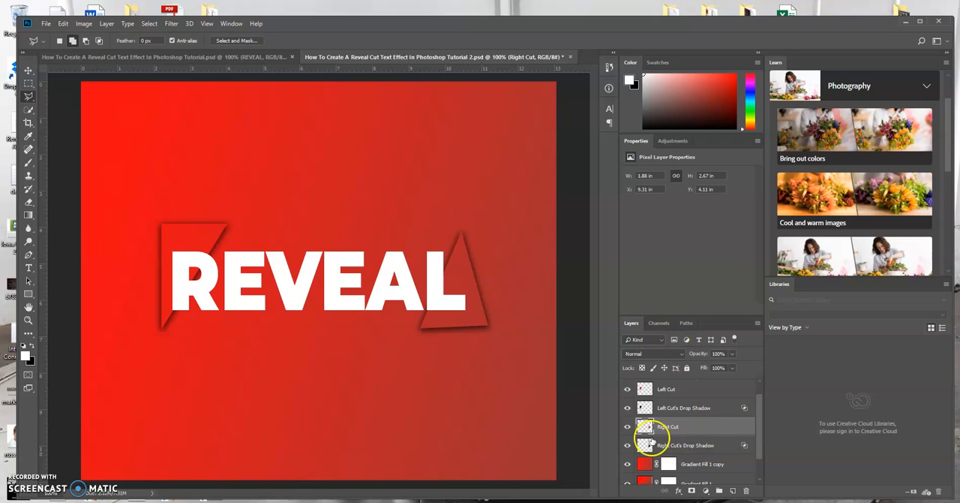
Step: Examine the Right Cut's Drop Shadow layer by temporarily hiding the cut, Left Cut's Drop Shadow, gradient and Layer 0 layers
{"action": "left_click", "coordinate": [627, 426]}
{"action": "left_click", "coordinate": [627, 408]}
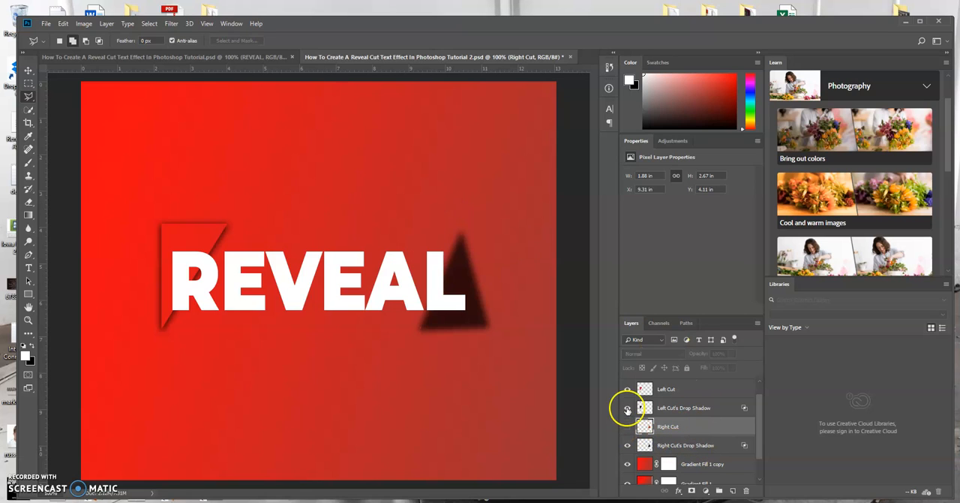
{"action": "left_click", "coordinate": [624, 389]}
{"action": "left_click", "coordinate": [629, 427]}
{"action": "left_click", "coordinate": [627, 463]}
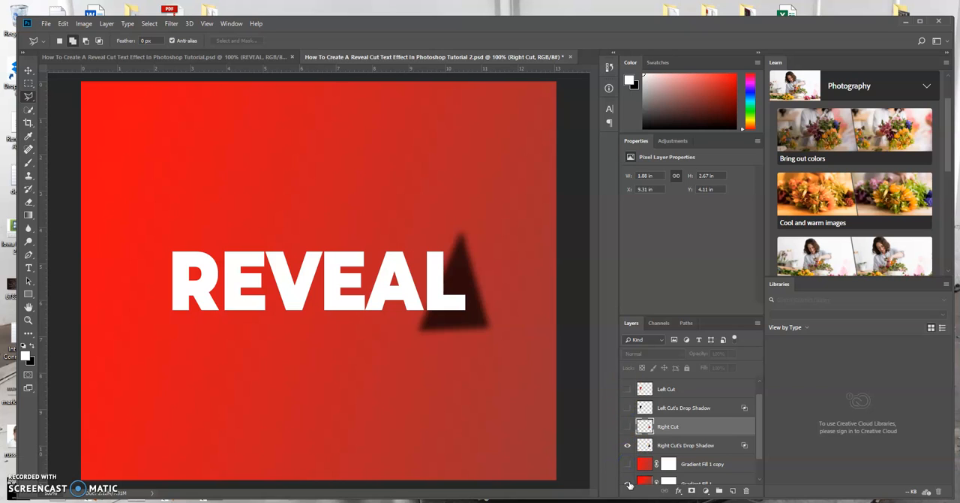
{"action": "left_click", "coordinate": [629, 482]}
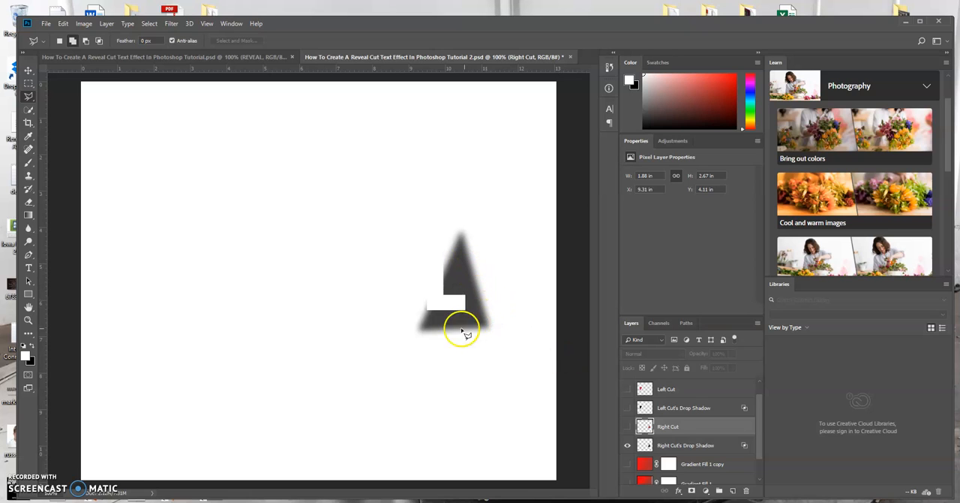
{"action": "left_click_drag", "start_coordinate": [762, 410], "coordinate": [765, 444]}
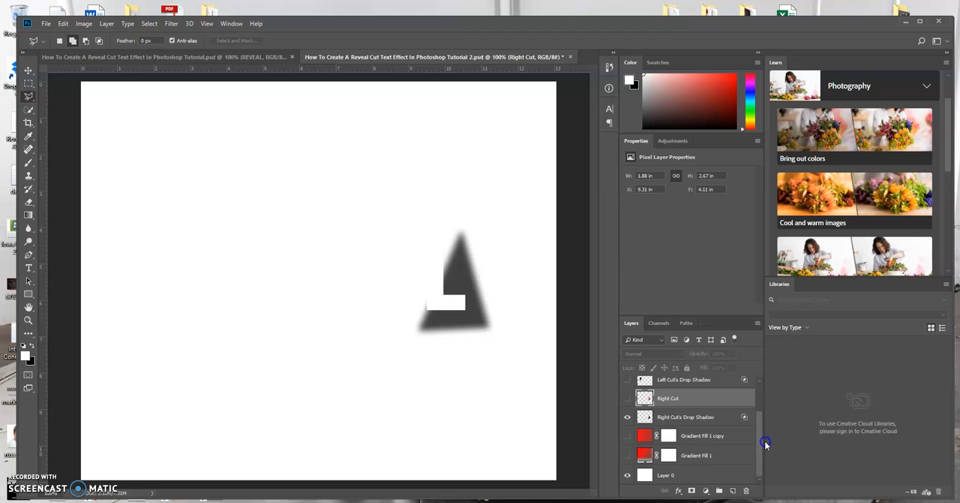
{"action": "left_click", "coordinate": [627, 475]}
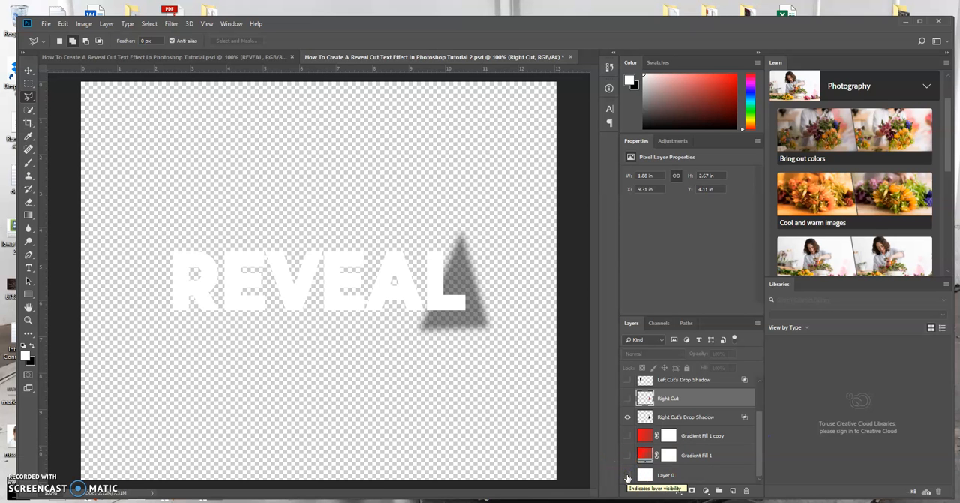
{"action": "left_click", "coordinate": [627, 475]}
{"action": "left_click_drag", "start_coordinate": [630, 435], "coordinate": [630, 472]}
{"action": "left_click_drag", "start_coordinate": [629, 405], "coordinate": [628, 378]}
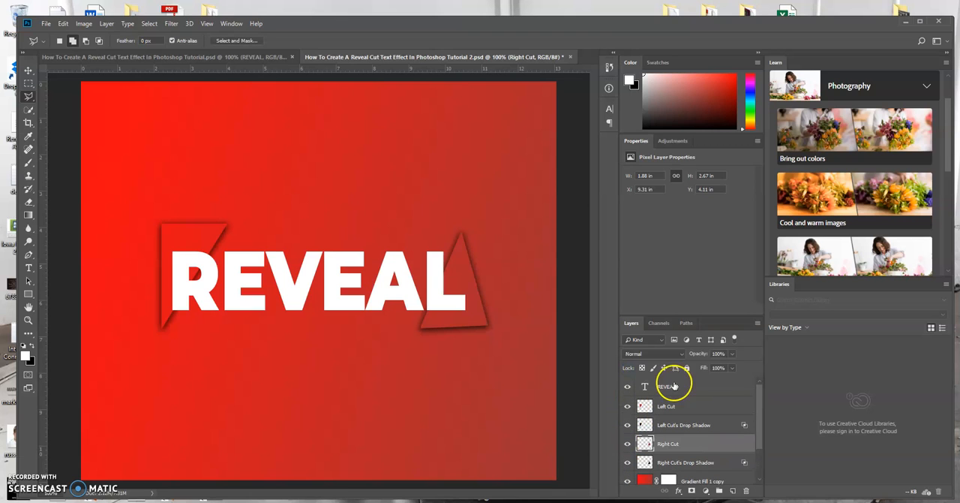
Step: Add a white layer mask to the Left Cut's Drop Shadow layer
{"action": "left_click_drag", "start_coordinate": [760, 388], "coordinate": [761, 389]}
{"action": "left_click_drag", "start_coordinate": [760, 405], "coordinate": [763, 422]}
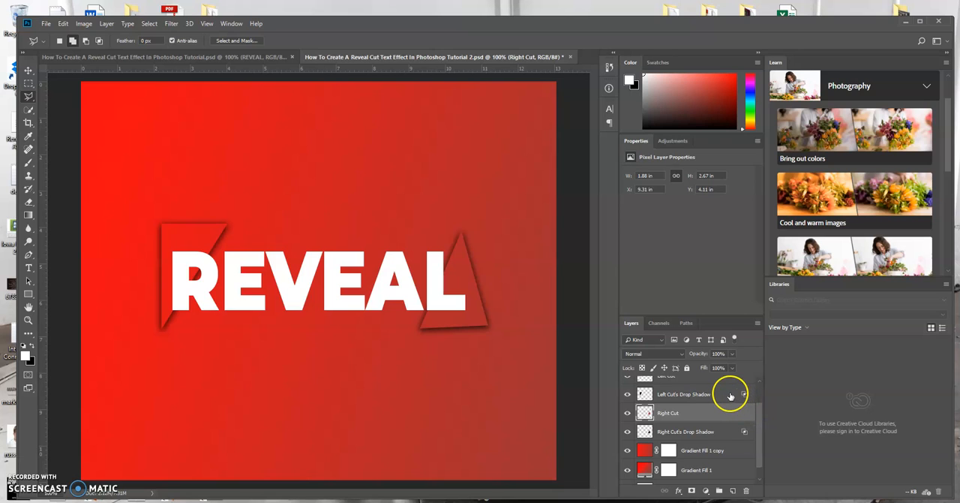
{"action": "left_click", "coordinate": [699, 393]}
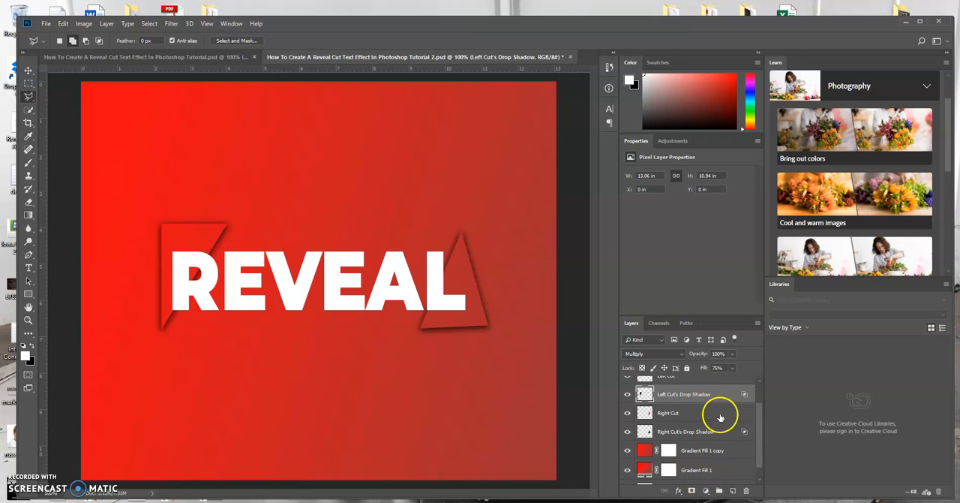
{"action": "left_click", "coordinate": [704, 394]}
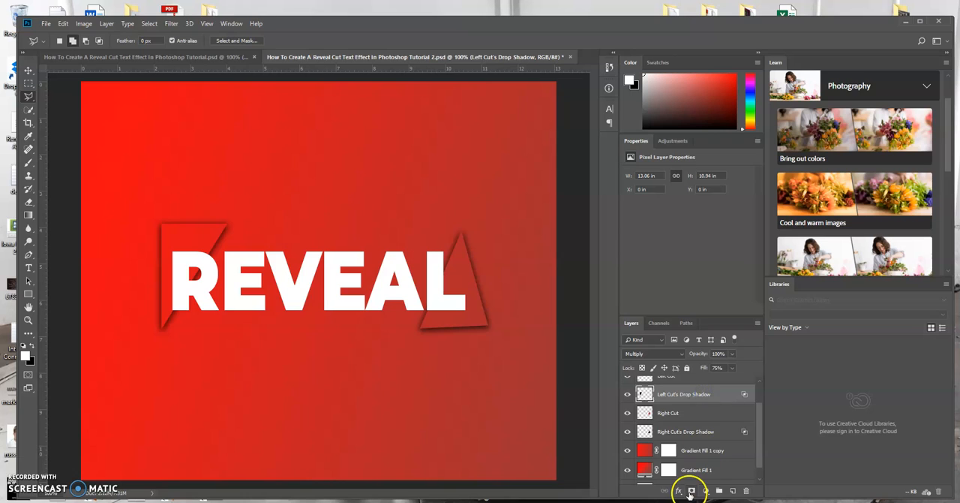
{"action": "left_click", "coordinate": [691, 491]}
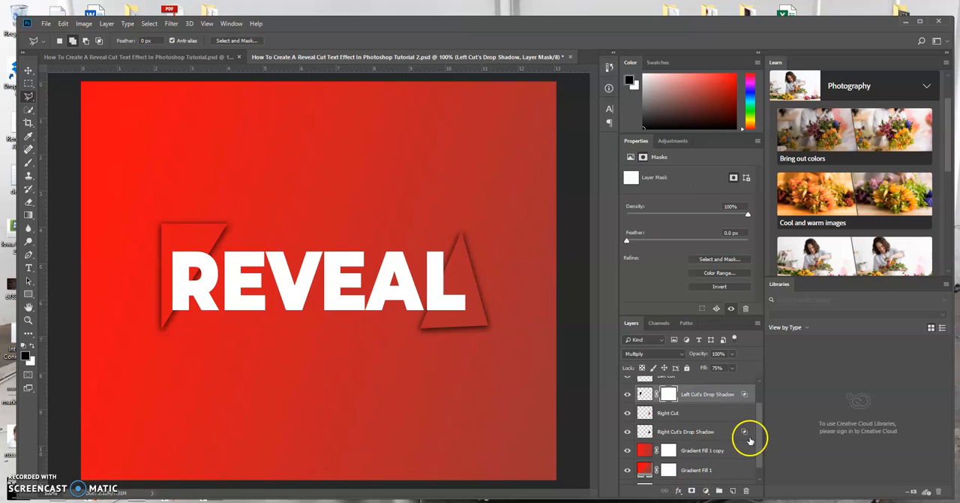
Step: Add a white layer mask to the Right Cut's Drop Shadow layer
{"action": "left_click_drag", "start_coordinate": [760, 436], "coordinate": [759, 457]}
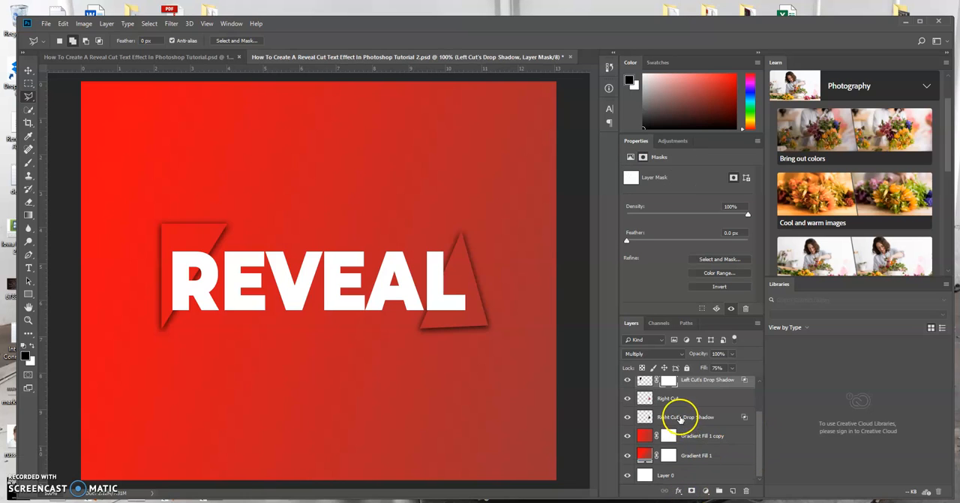
{"action": "left_click", "coordinate": [680, 419]}
{"action": "left_click", "coordinate": [691, 491]}
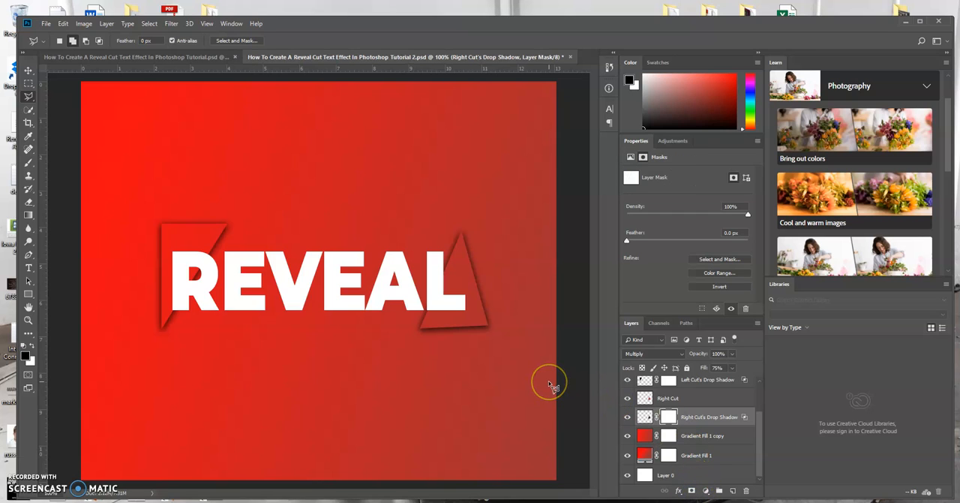
{"action": "left_click", "coordinate": [669, 416]}
Step: Move the REVEAL text layer below Right Cut's Drop Shadow, directly above Gradient Fill 1 copy
{"action": "left_click_drag", "start_coordinate": [761, 440], "coordinate": [760, 389]}
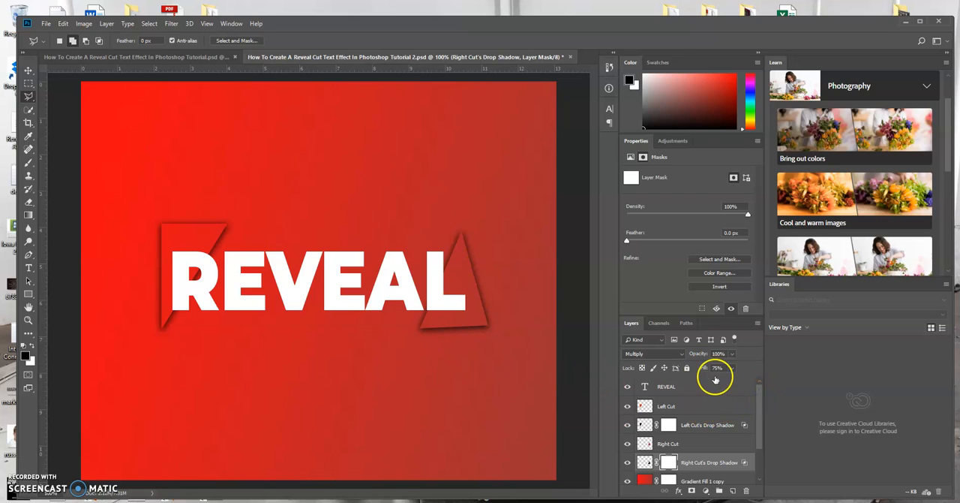
{"action": "left_click", "coordinate": [723, 384]}
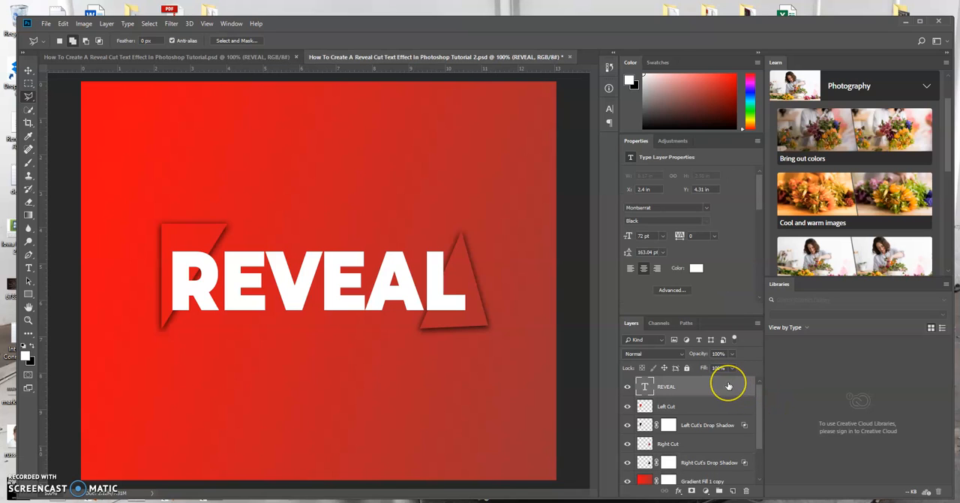
{"action": "left_click_drag", "start_coordinate": [728, 384], "coordinate": [735, 472]}
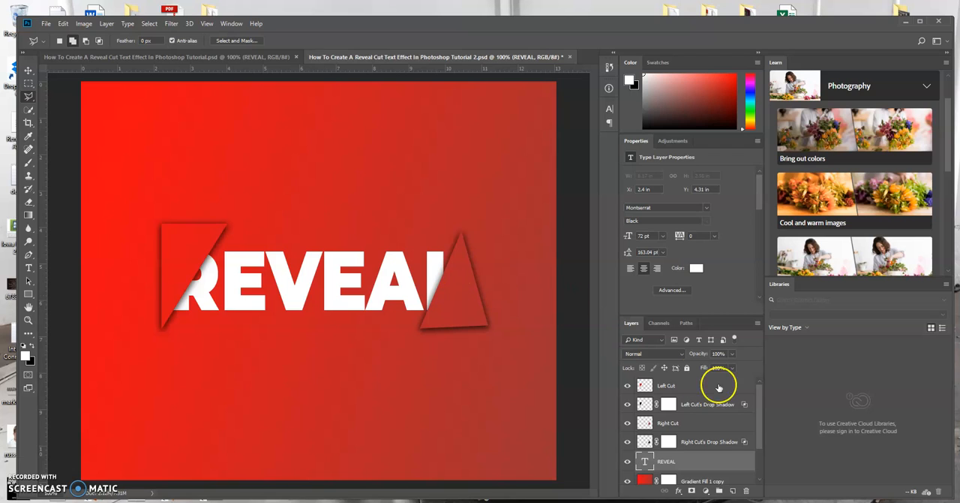
Step: Paint black with a soft brush on the Left Cut's Drop Shadow mask to hide the triangle's upper and outer shadows, keeping the diagonal
{"action": "left_click", "coordinate": [712, 405]}
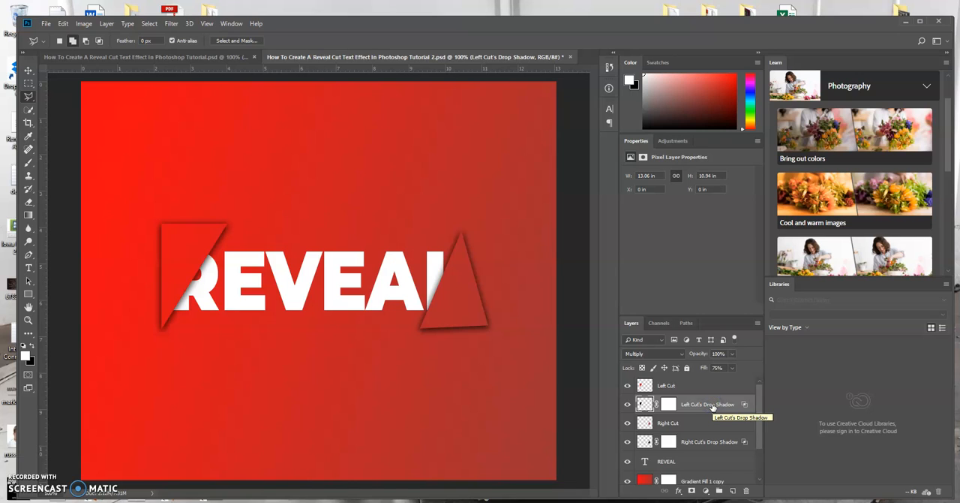
{"action": "left_click", "coordinate": [670, 406]}
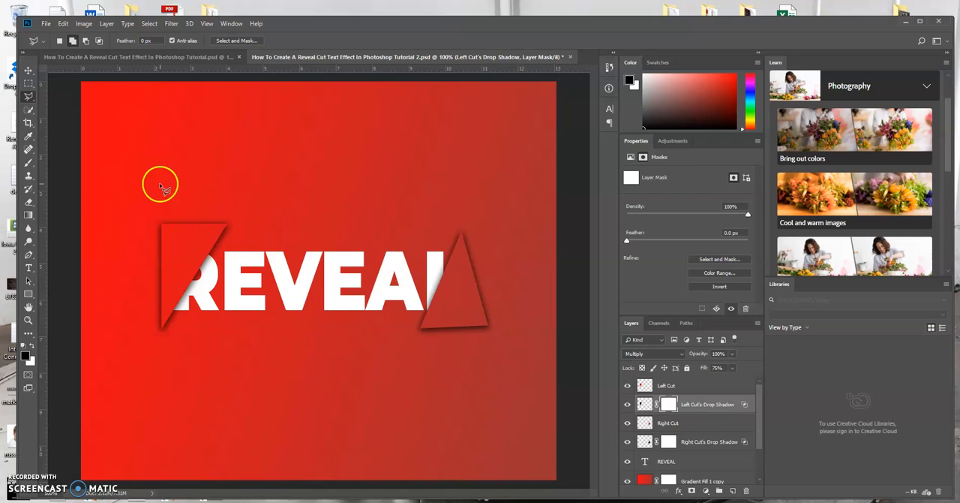
{"action": "left_click", "coordinate": [28, 162]}
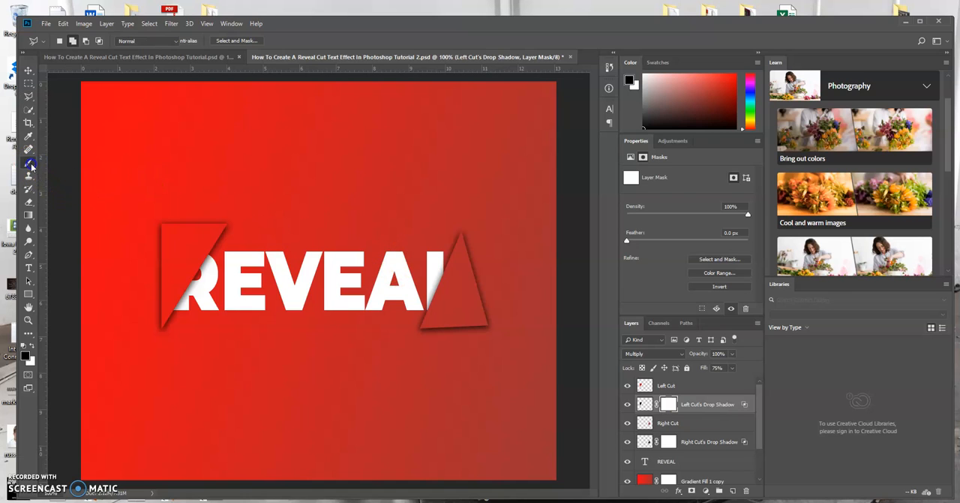
{"action": "left_click", "coordinate": [60, 162]}
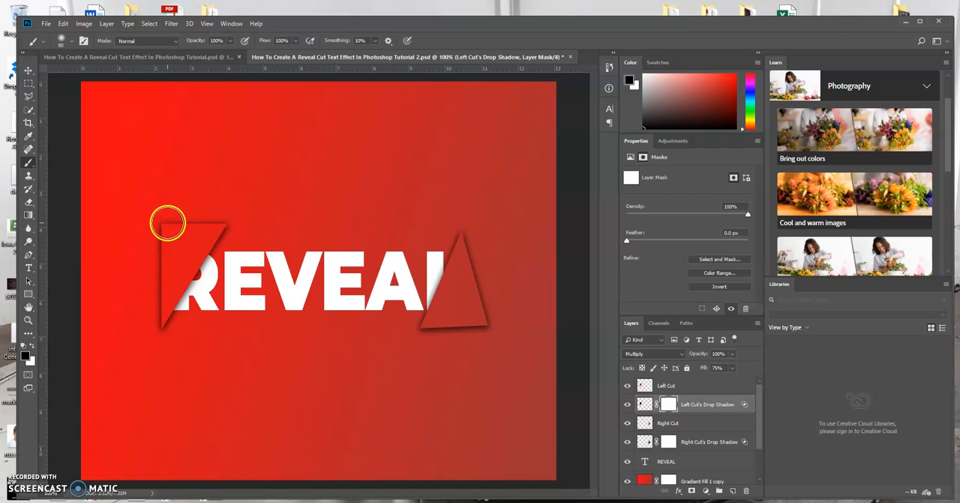
{"action": "mouse_move", "coordinate": [168, 222]}
{"action": "left_mouse_down"}
{"action": "mouse_move", "coordinate": [158, 246]}
{"action": "mouse_move", "coordinate": [172, 216]}
{"action": "mouse_move", "coordinate": [165, 244]}
{"action": "mouse_move", "coordinate": [189, 215]}
{"action": "mouse_move", "coordinate": [180, 228]}
{"action": "mouse_move", "coordinate": [208, 223]}
{"action": "left_mouse_up"}
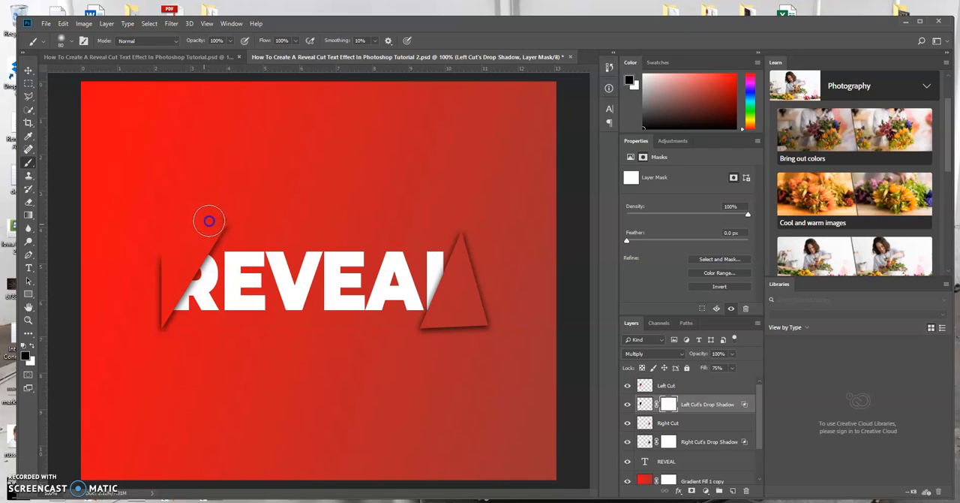
{"action": "mouse_move", "coordinate": [203, 218]}
{"action": "left_mouse_down"}
{"action": "mouse_move", "coordinate": [168, 260]}
{"action": "mouse_move", "coordinate": [140, 334]}
{"action": "mouse_move", "coordinate": [131, 336]}
{"action": "left_mouse_up"}
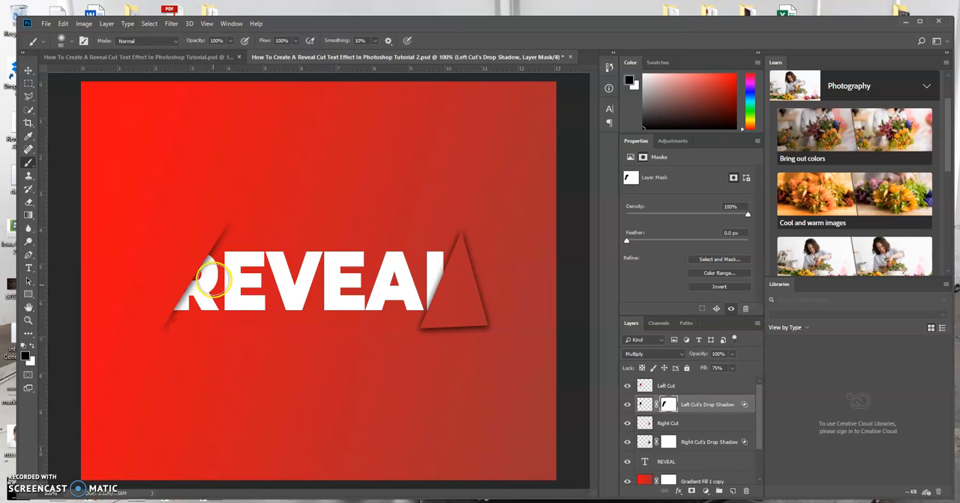
Step: Select the Right Cut's Drop Shadow layer and dab white beside the triangle's upper tip
{"action": "left_click", "coordinate": [702, 443]}
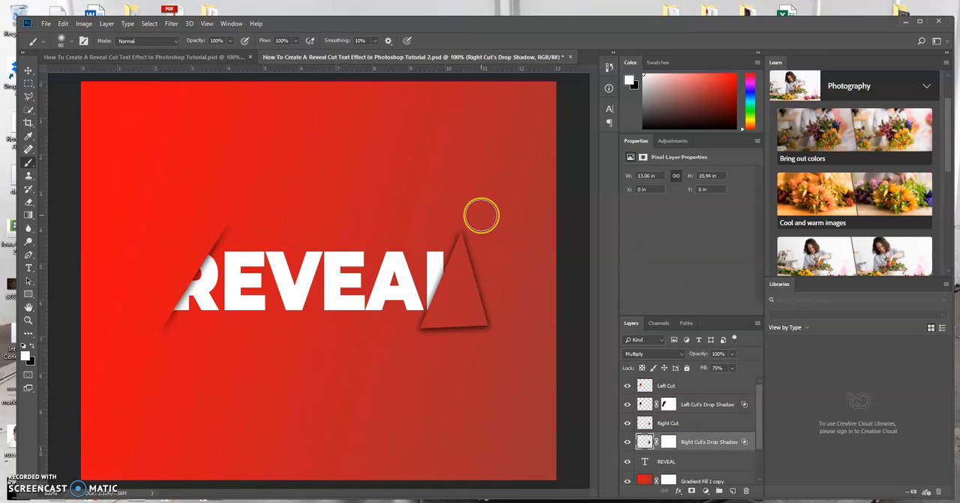
{"action": "left_click", "coordinate": [475, 224]}
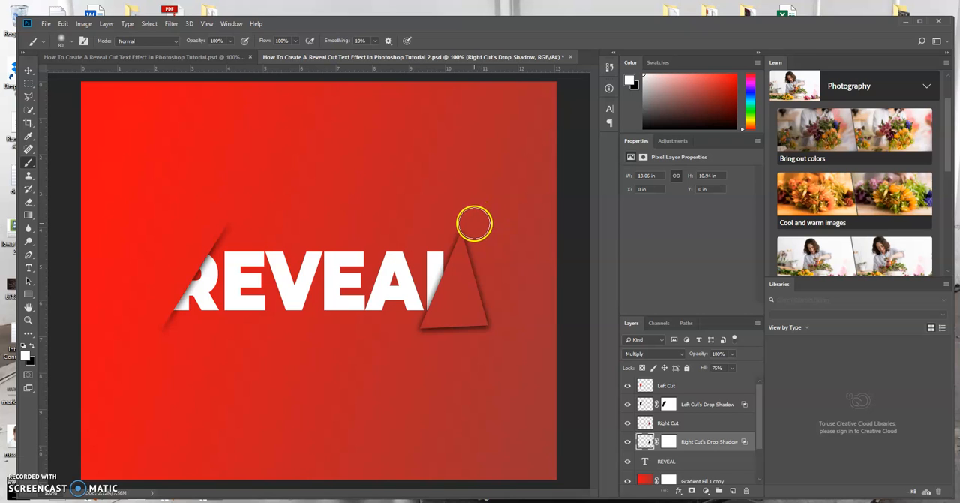
{"action": "left_click", "coordinate": [32, 346]}
{"action": "left_click", "coordinate": [499, 270]}
{"action": "left_click_drag", "start_coordinate": [476, 236], "coordinate": [478, 255]}
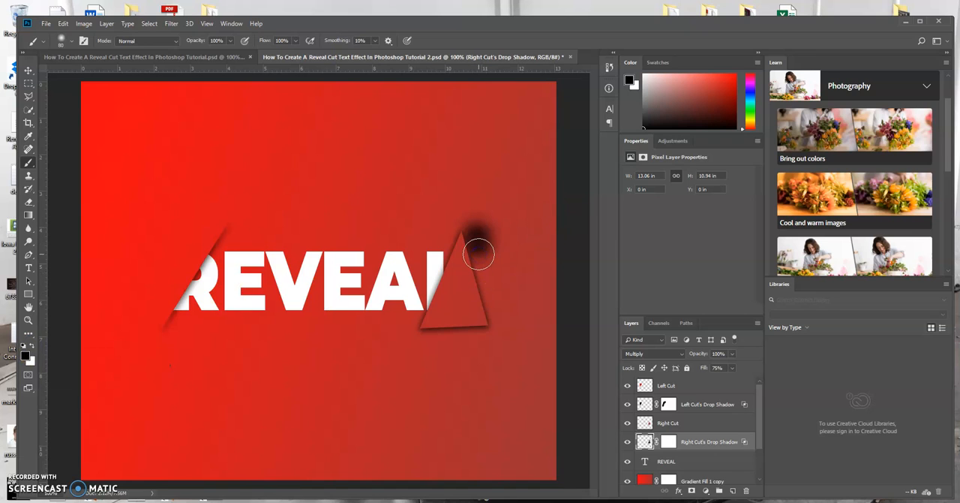
{"action": "key", "text": "ctrl+z"}
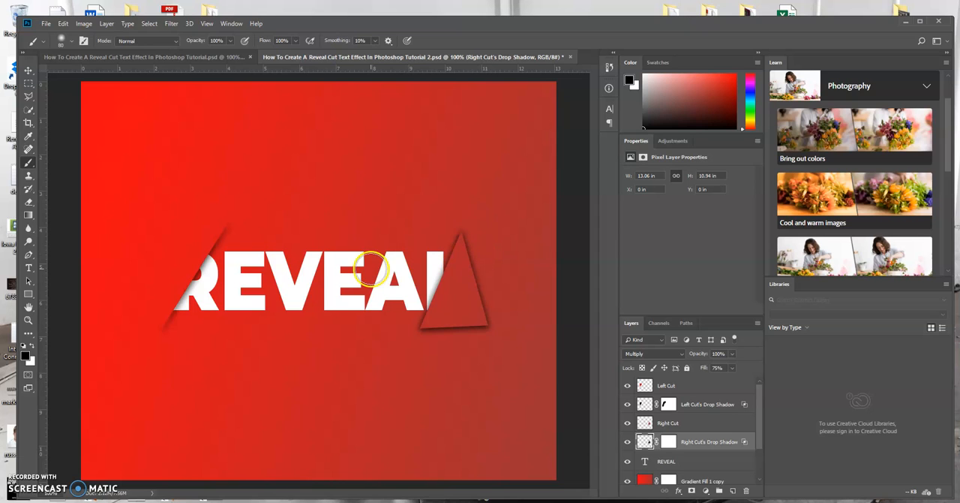
{"action": "left_click", "coordinate": [32, 346]}
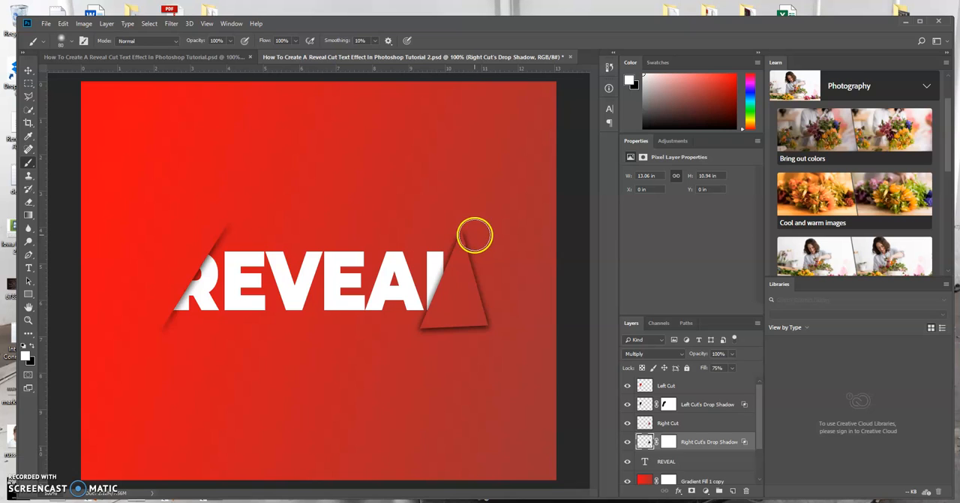
Step: Paint white with the soft brush on the Right Cut's Drop Shadow layer to hide the triangle's outer and lower shadows, keeping the inner diagonal
{"action": "mouse_move", "coordinate": [475, 236]}
{"action": "left_mouse_down"}
{"action": "mouse_move", "coordinate": [478, 268]}
{"action": "mouse_move", "coordinate": [483, 243]}
{"action": "mouse_move", "coordinate": [475, 329]}
{"action": "mouse_move", "coordinate": [481, 321]}
{"action": "mouse_move", "coordinate": [425, 343]}
{"action": "left_mouse_up"}
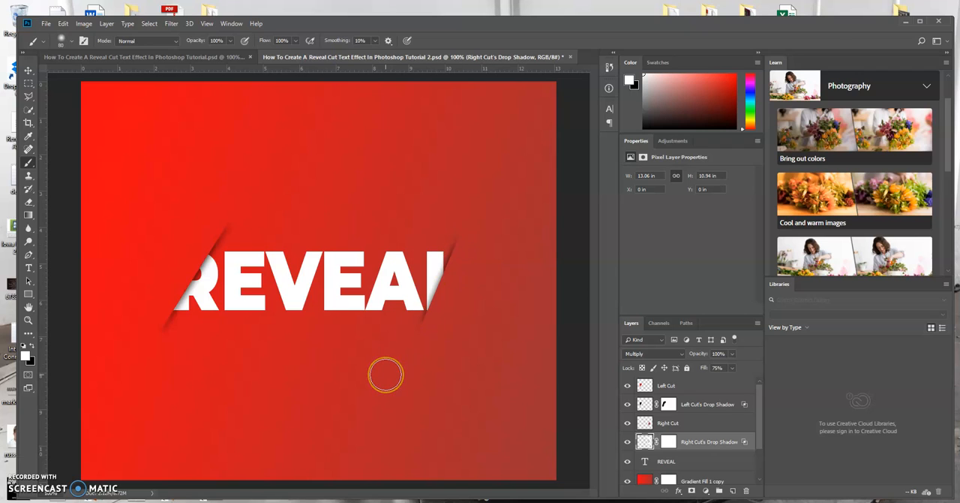
{"action": "left_click", "coordinate": [325, 301]}
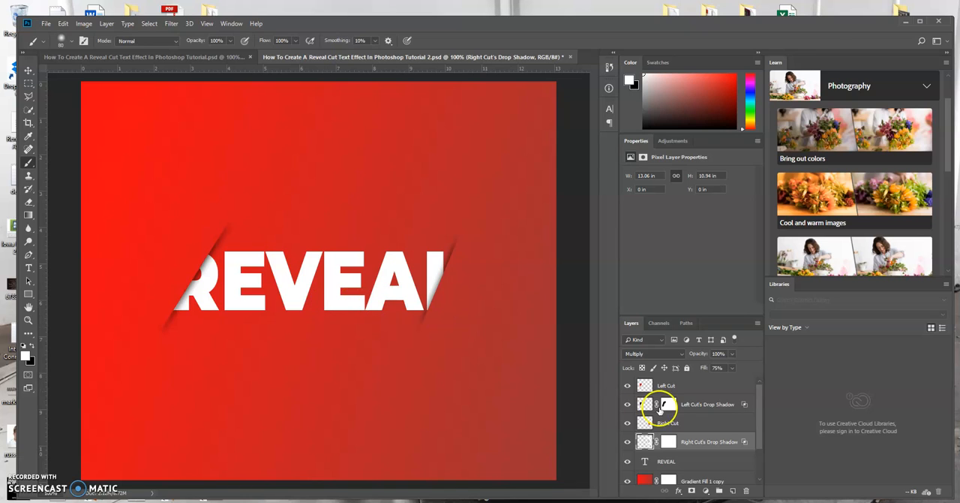
Step: Add a black Multiply Drop Shadow to the REVEAL text layer with 75% opacity, 90° angle, 3 px distance, 14% spread and 16 px size
{"action": "left_click_drag", "start_coordinate": [762, 411], "coordinate": [760, 443]}
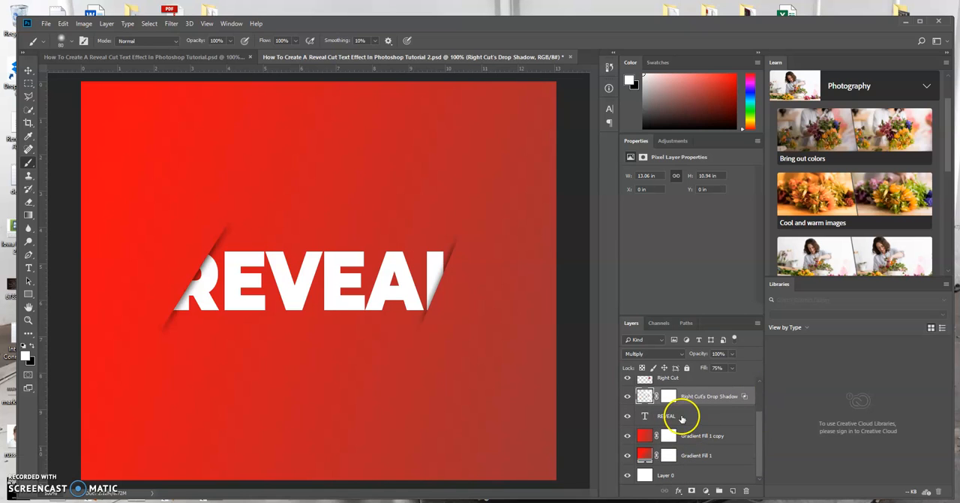
{"action": "left_click", "coordinate": [684, 416]}
{"action": "double_click", "coordinate": [734, 415]}
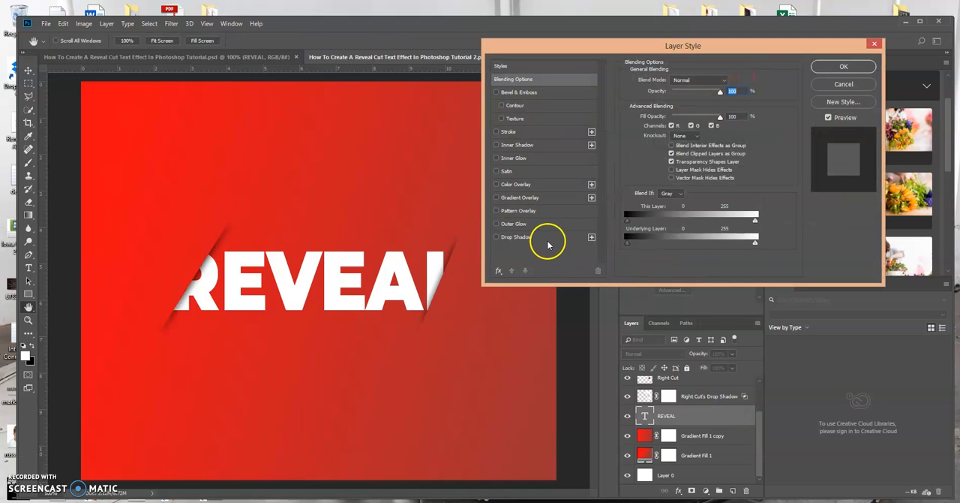
{"action": "left_click", "coordinate": [547, 238]}
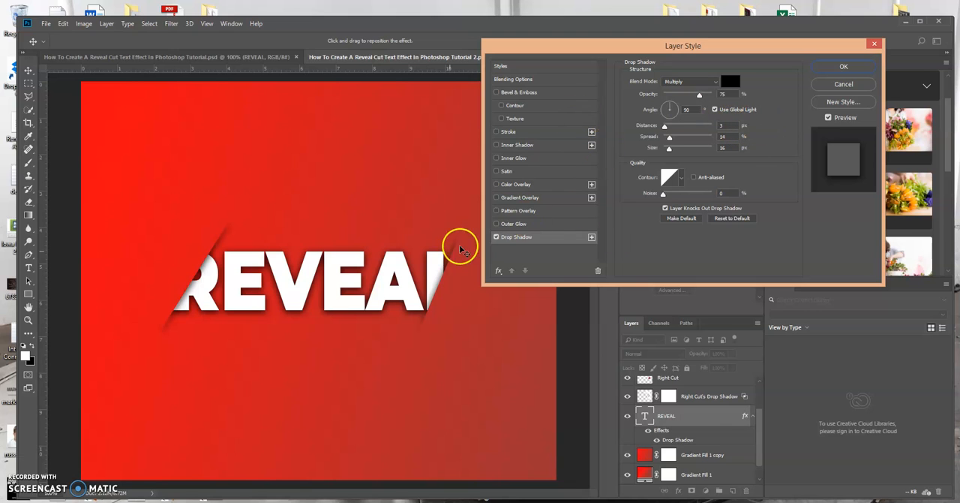
{"action": "left_click", "coordinate": [842, 69]}
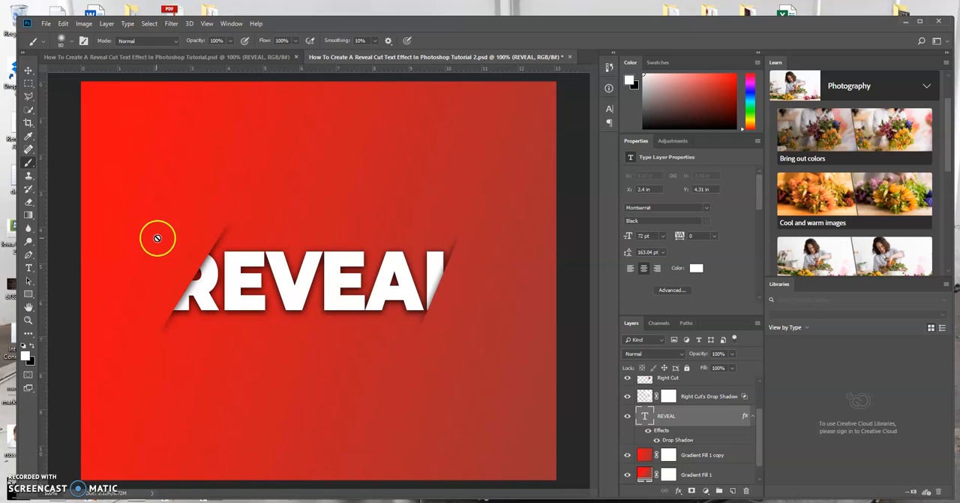